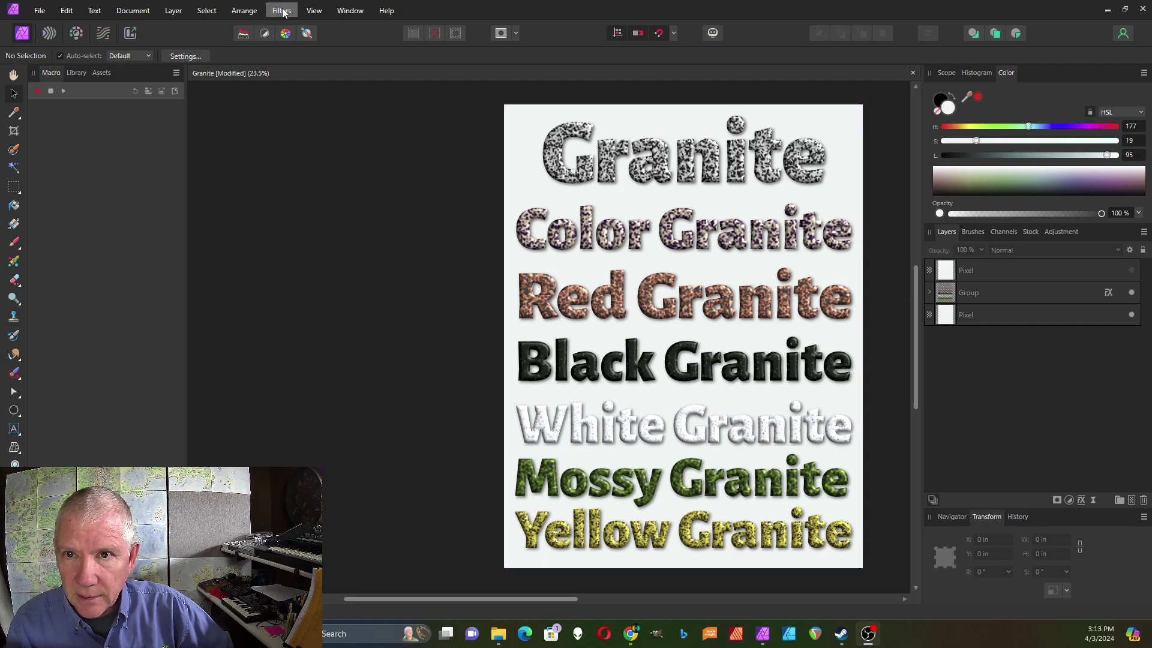
# Step: Show the blank white top Pixel layer over the text and open the Procedural Texture filter
pyautogui.click(982, 271)
pyautogui.click(1131, 270)
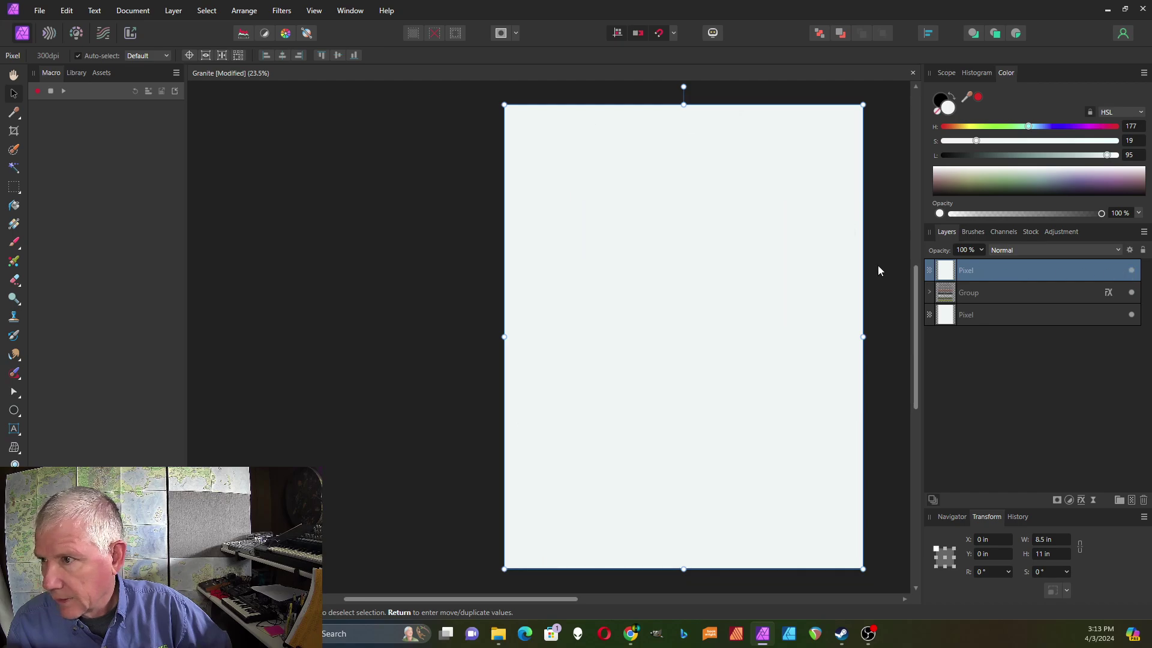
pyautogui.click(279, 11)
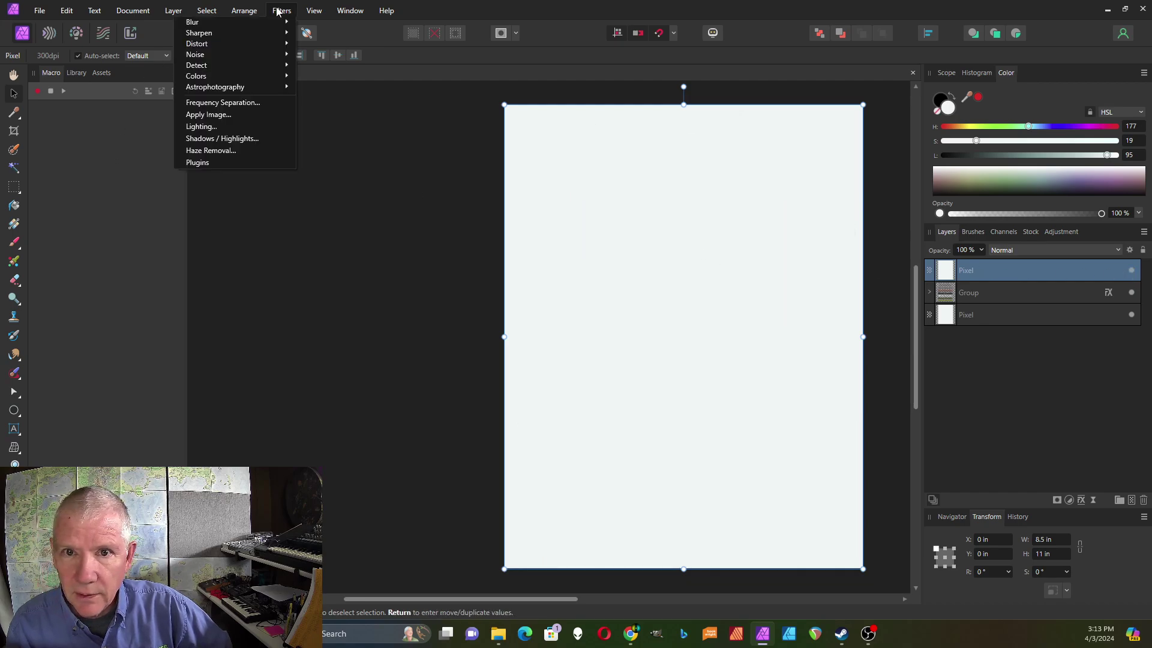
pyautogui.moveTo(258, 75)
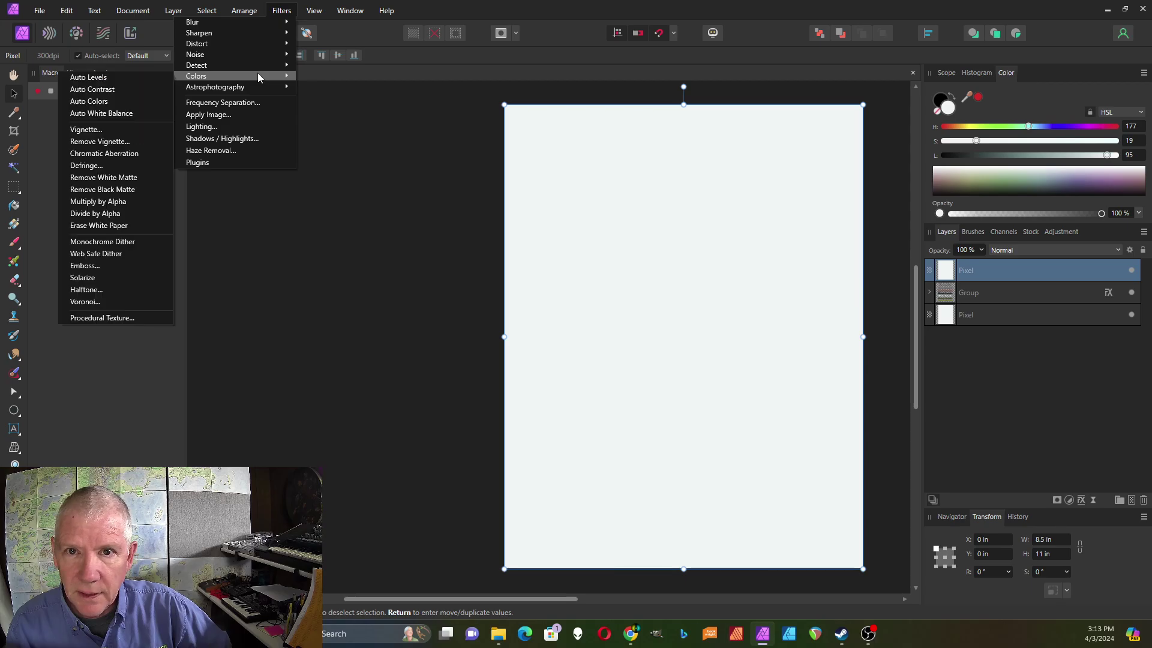
pyautogui.click(103, 318)
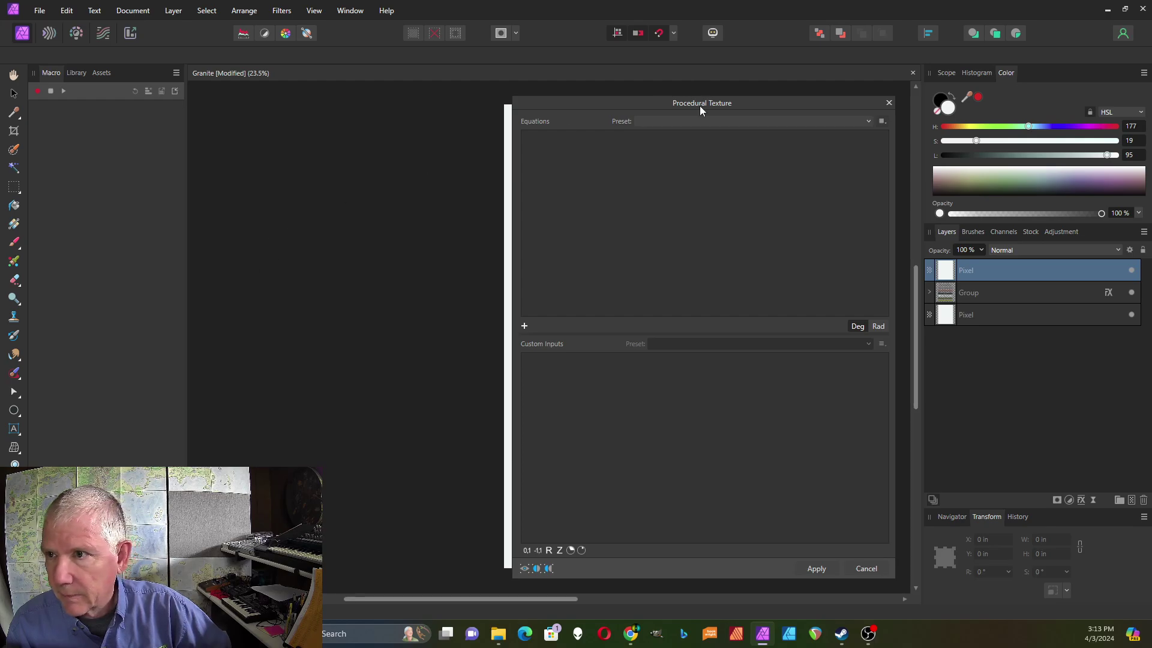
# Step: Move the texture dialog left and load the Granite equation preset
pyautogui.moveTo(700, 103); pyautogui.dragTo(224, 82)
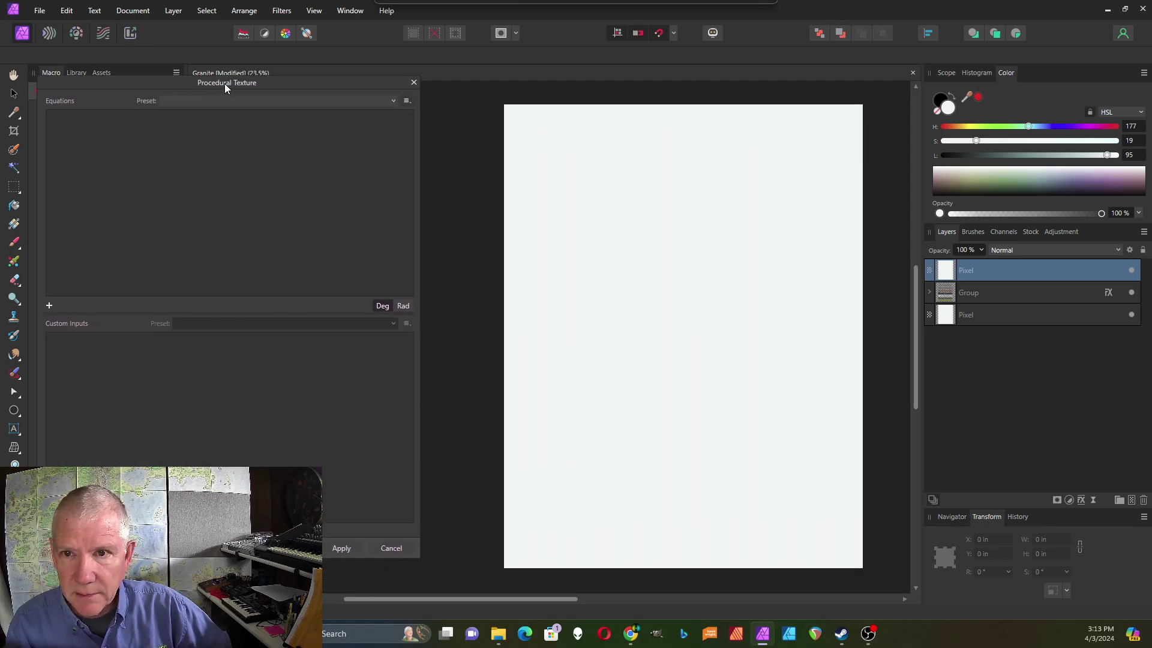
pyautogui.click(393, 100)
pyautogui.scroll(-10, 336, 180)
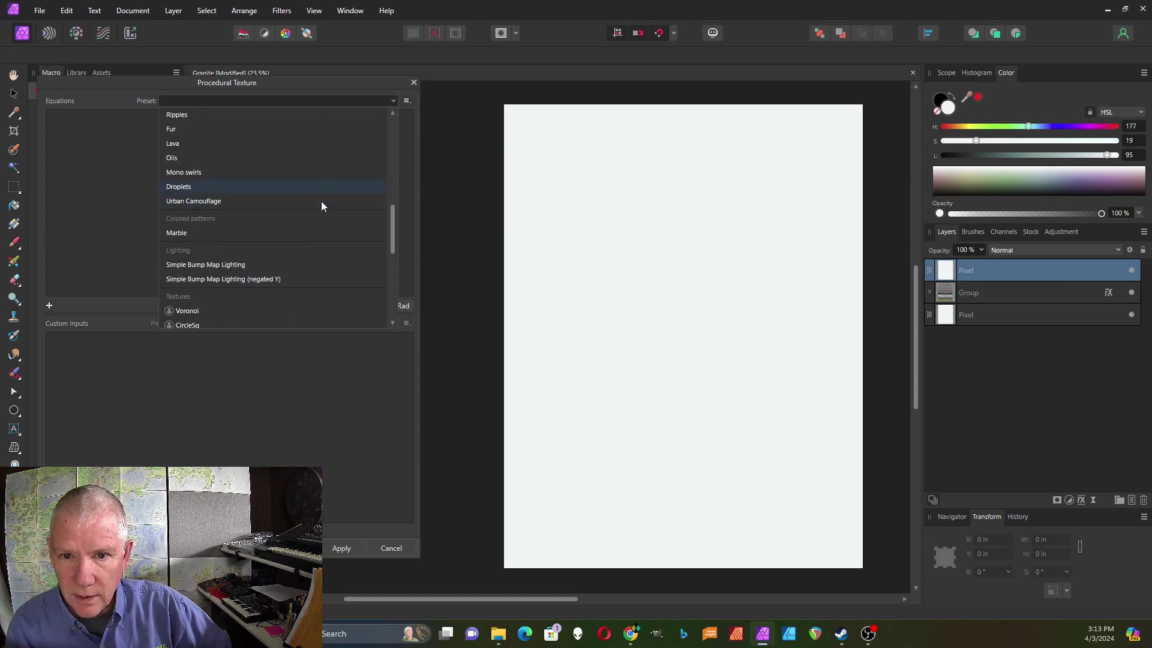
pyautogui.click(183, 246)
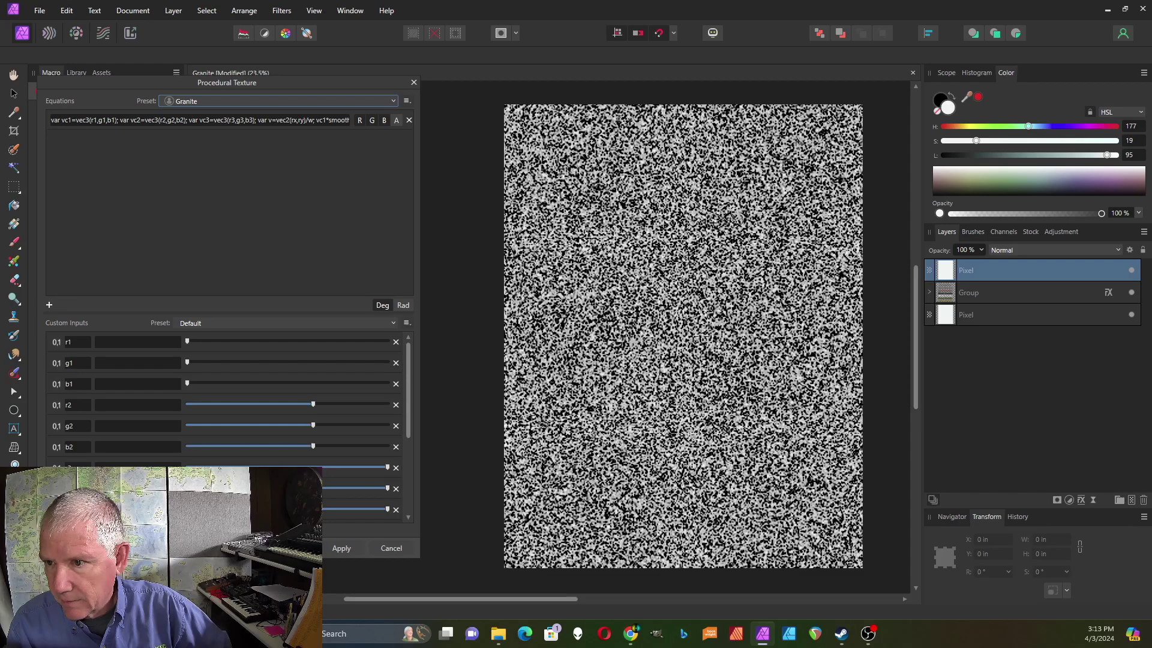
pyautogui.scroll(3, 697, 337)
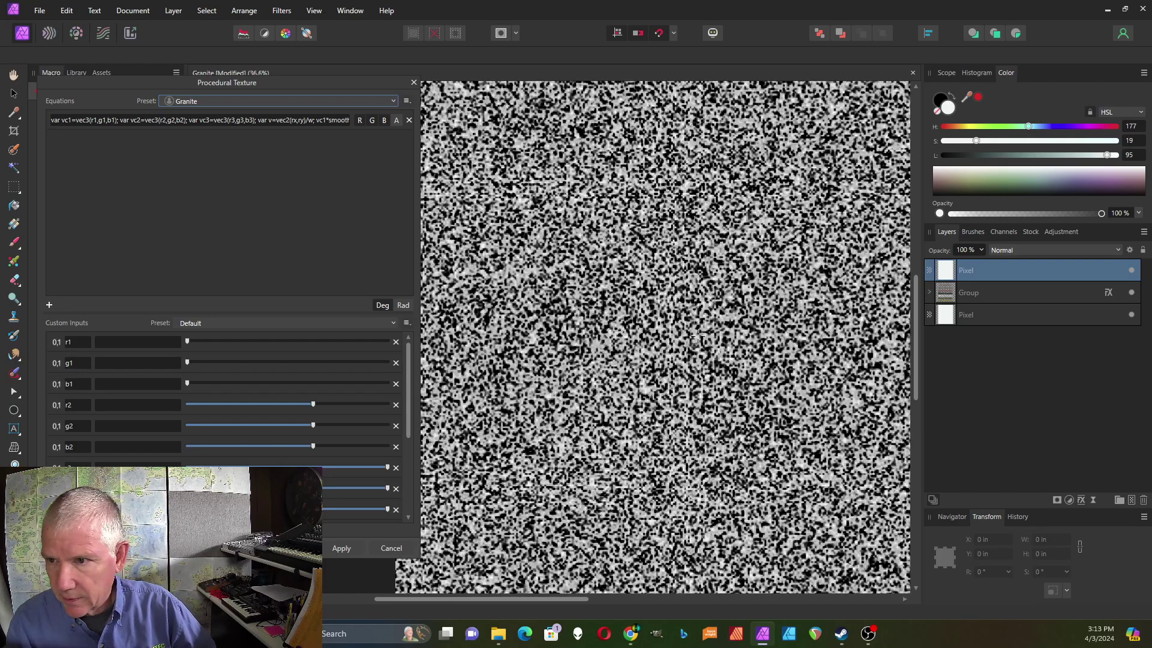
pyautogui.scroll(-1, 697, 336)
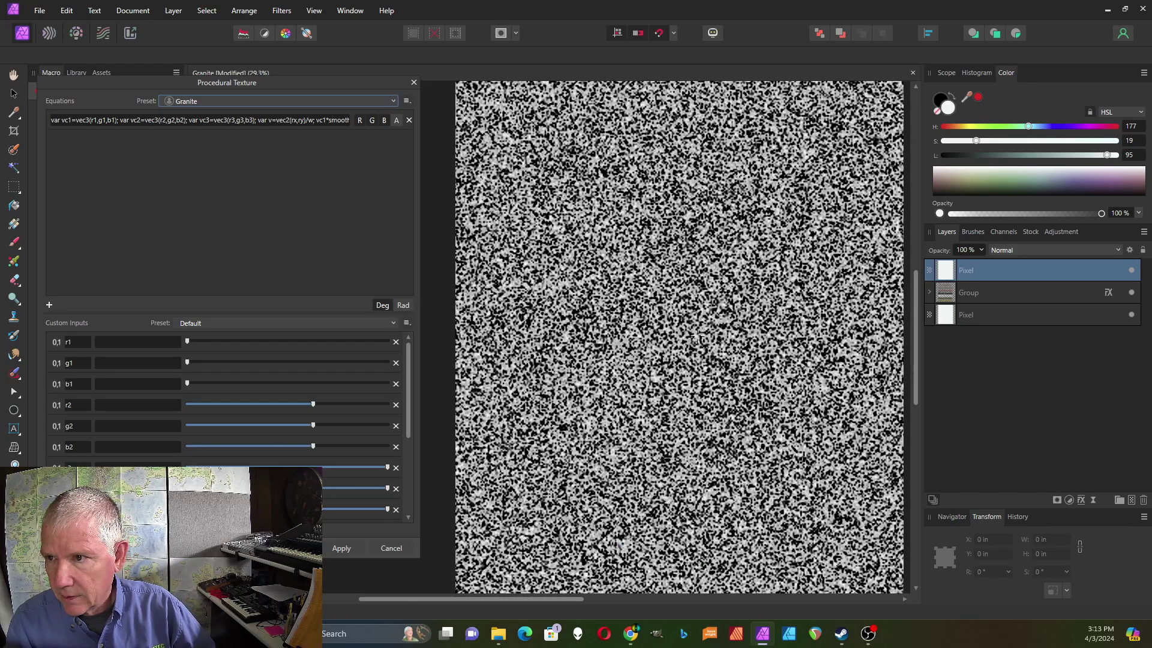
# Step: Preview the ColorGranite, RedGranite, Black and White granite colour presets
pyautogui.click(393, 325)
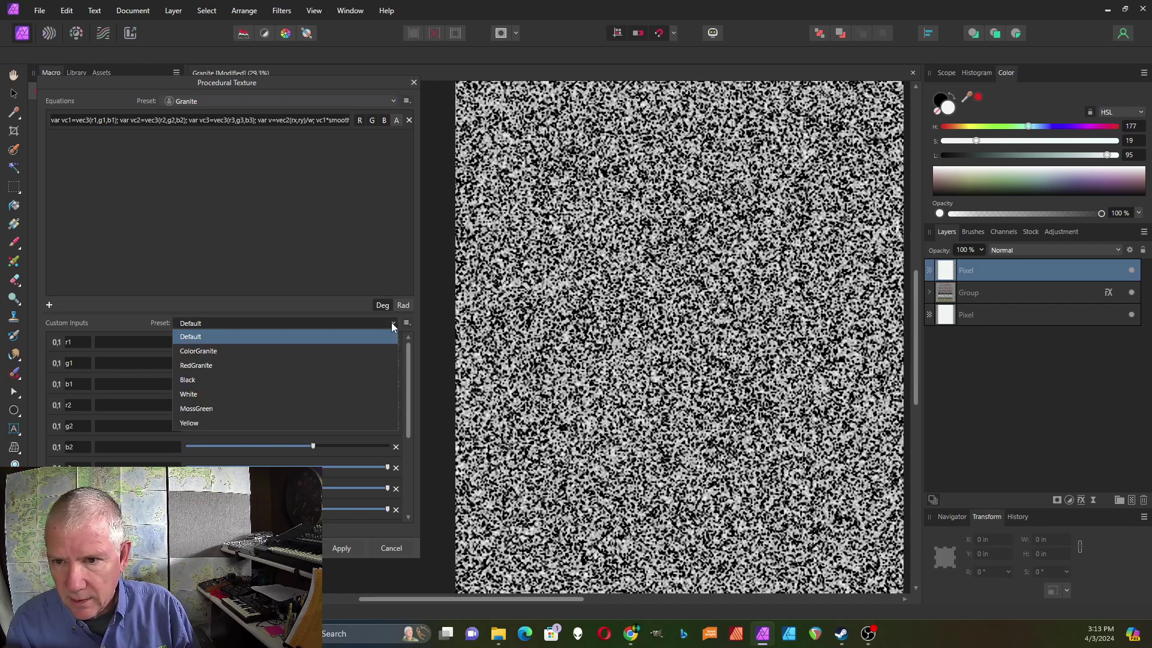
pyautogui.click(379, 350)
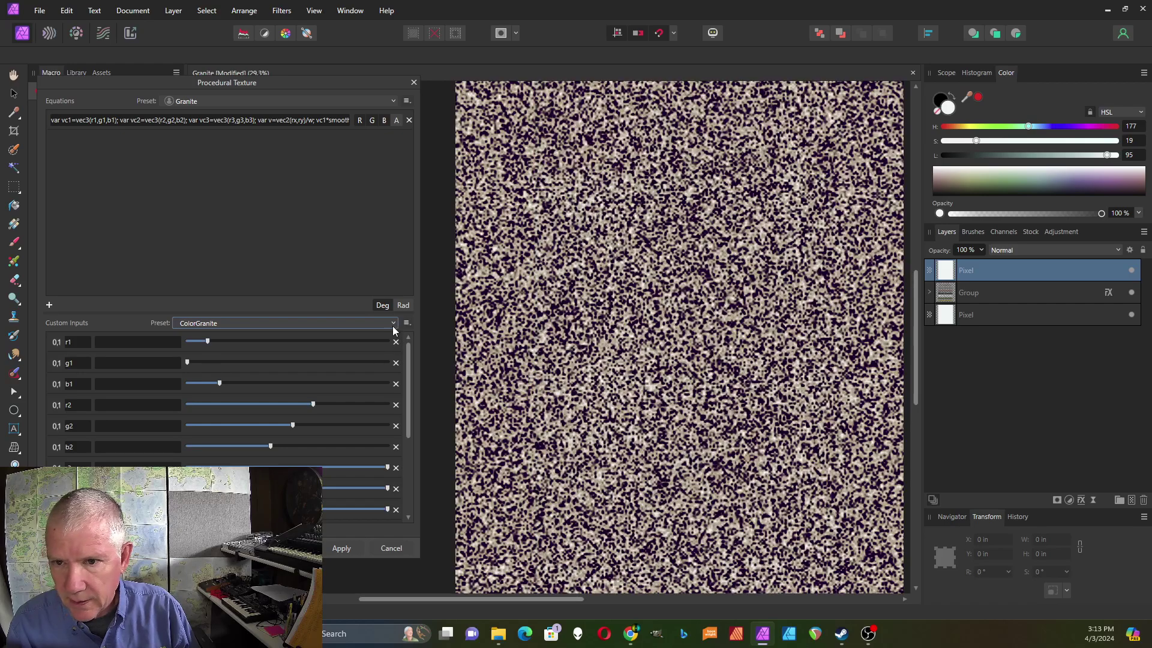
pyautogui.click(392, 325)
pyautogui.click(368, 365)
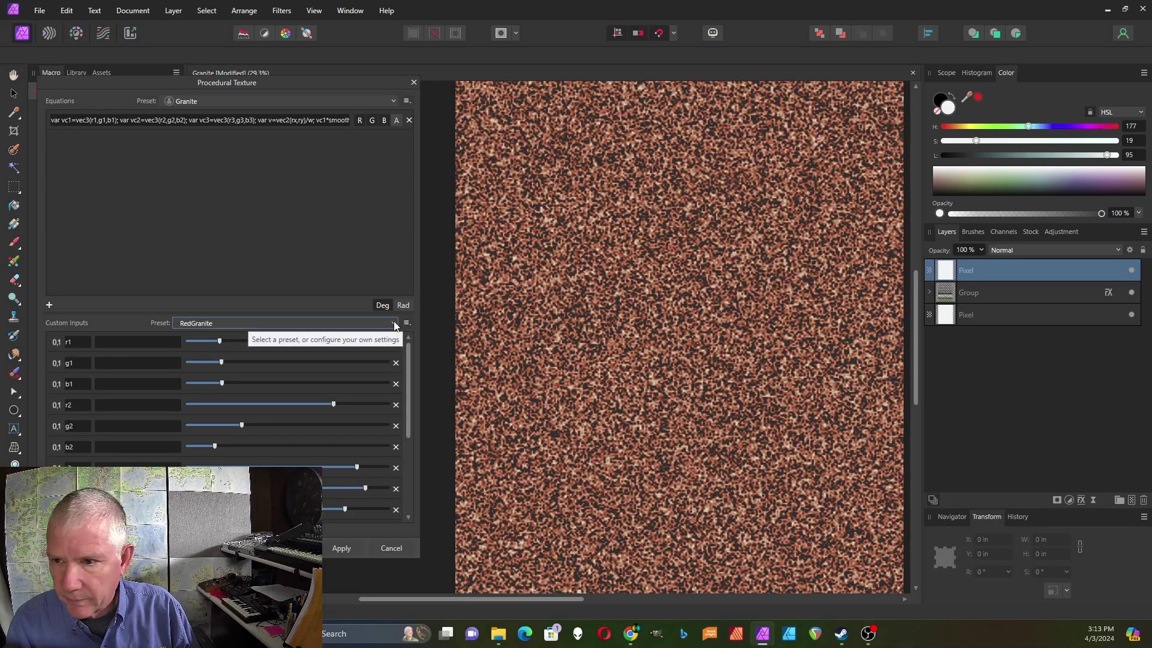
pyautogui.click(394, 324)
pyautogui.click(361, 379)
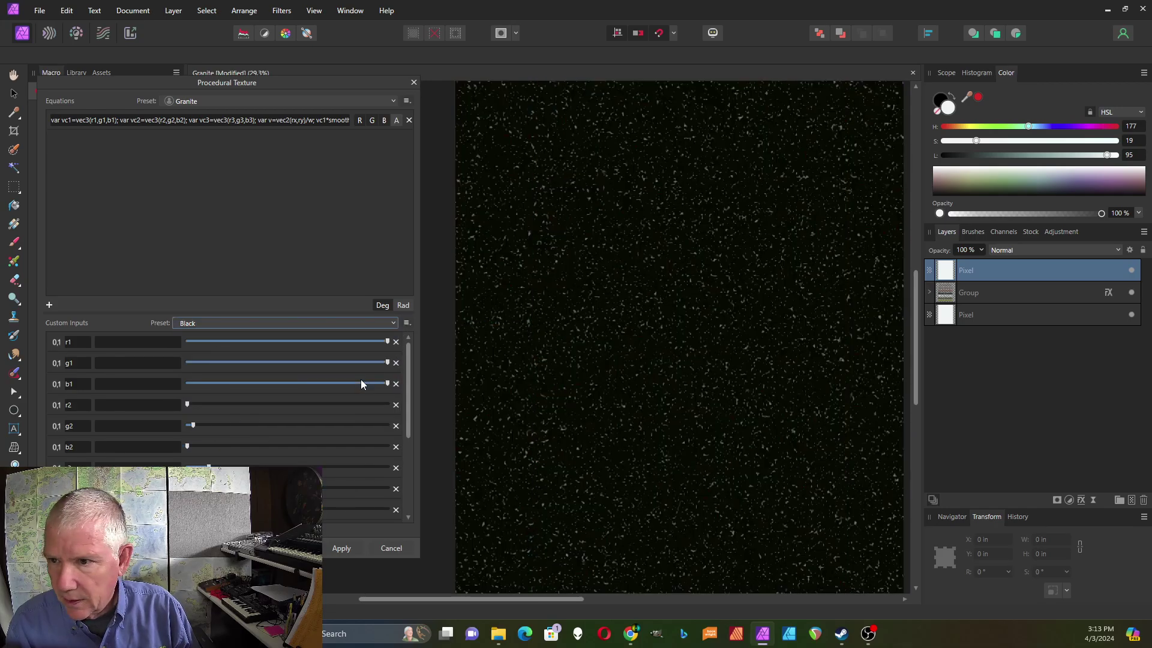
pyautogui.click(393, 325)
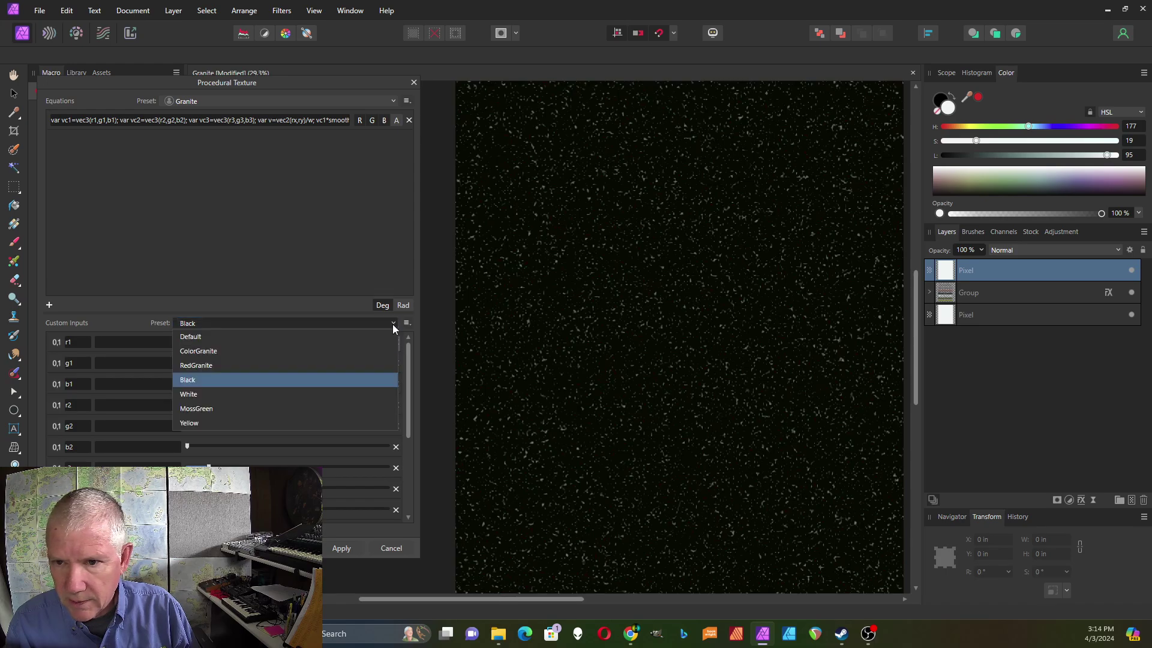
pyautogui.click(353, 397)
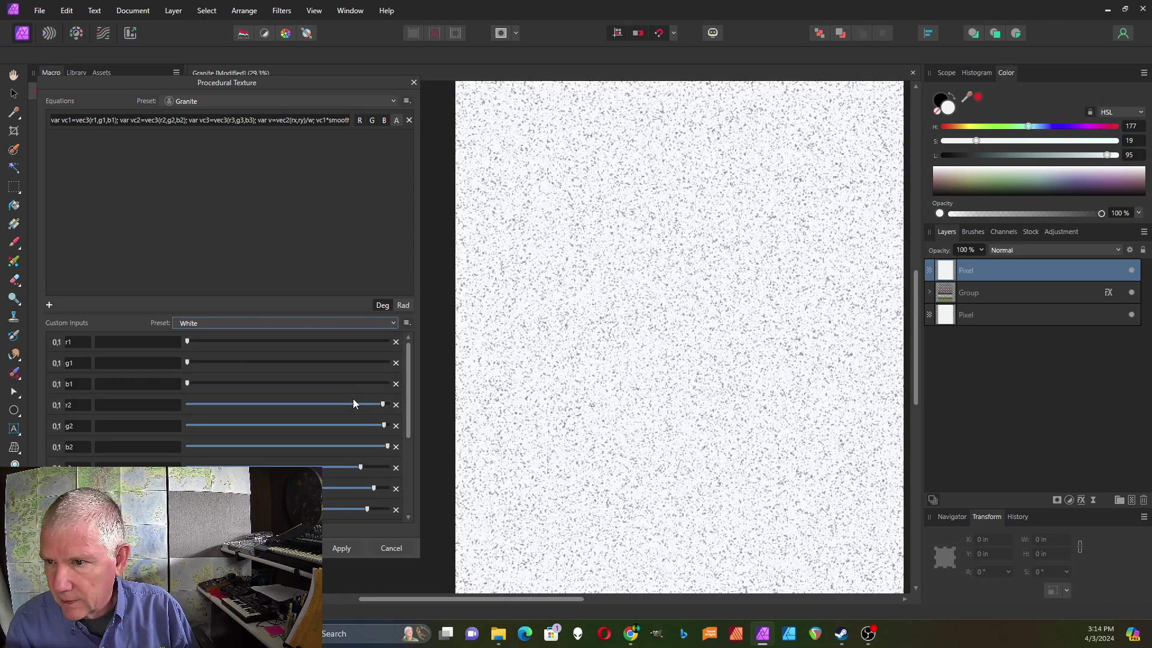
# Step: Preview MossGreen, settle on the Yellow preset, and select the whole equation text
pyautogui.click(395, 323)
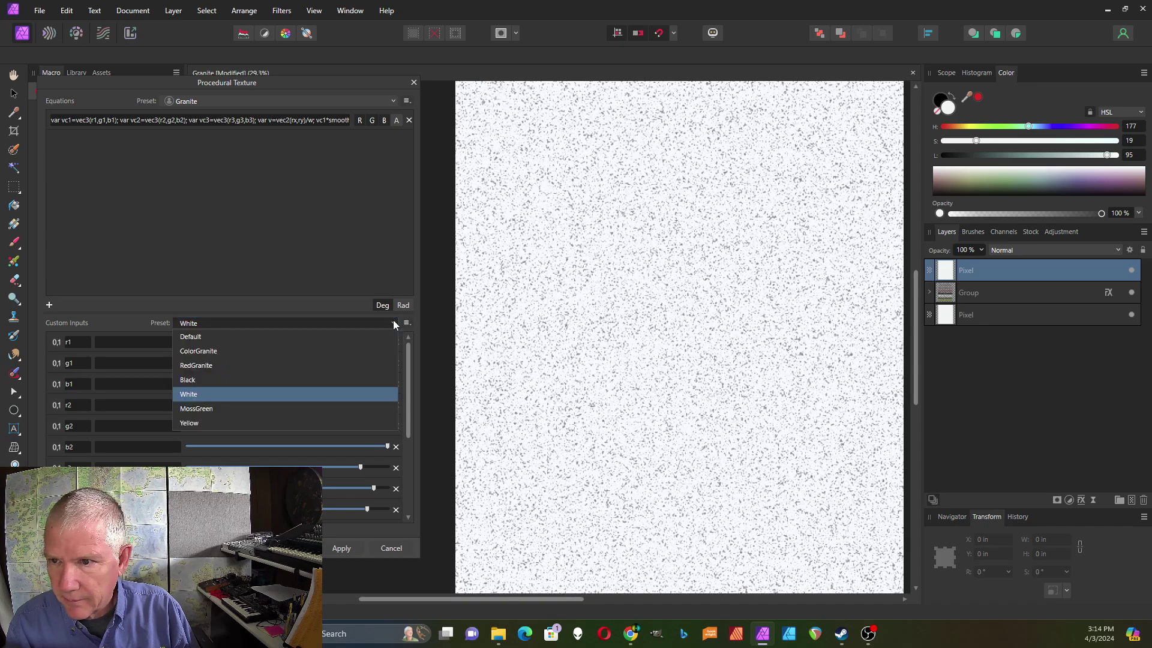
pyautogui.click(351, 408)
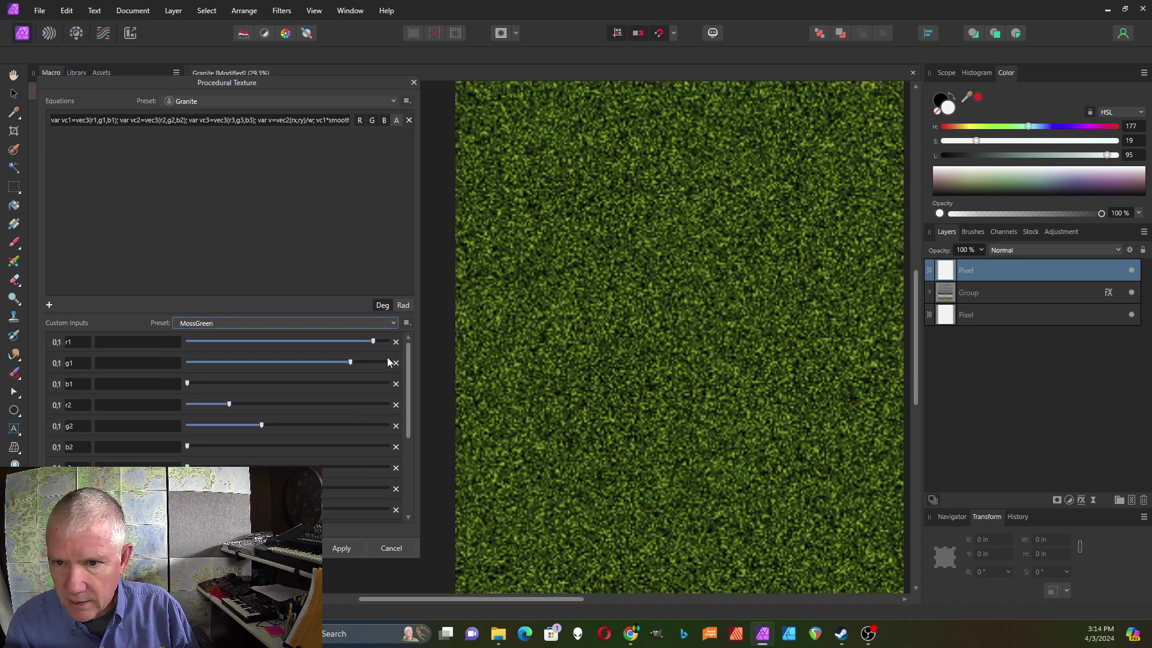
pyautogui.click(390, 325)
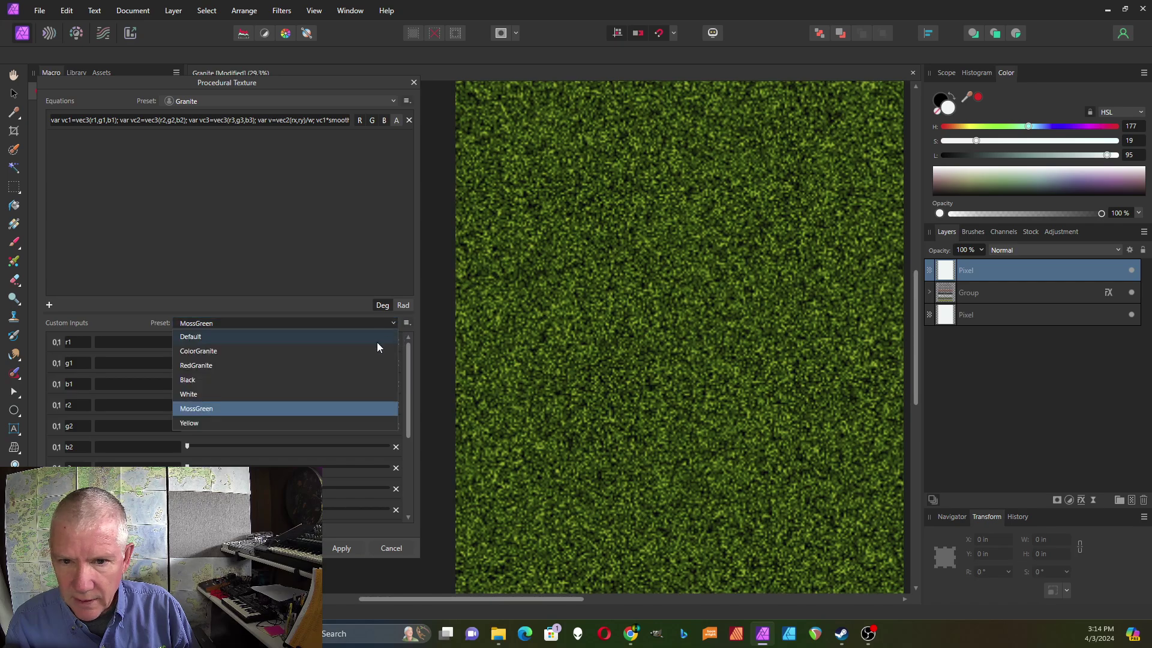
pyautogui.click(306, 423)
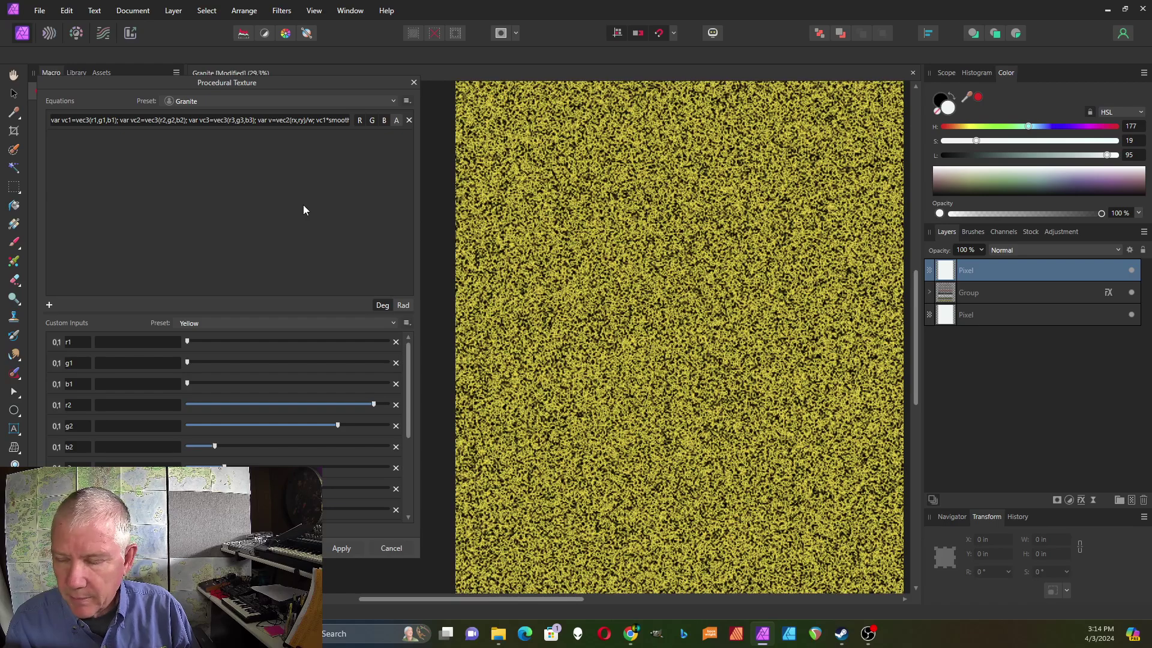
pyautogui.click(262, 121)
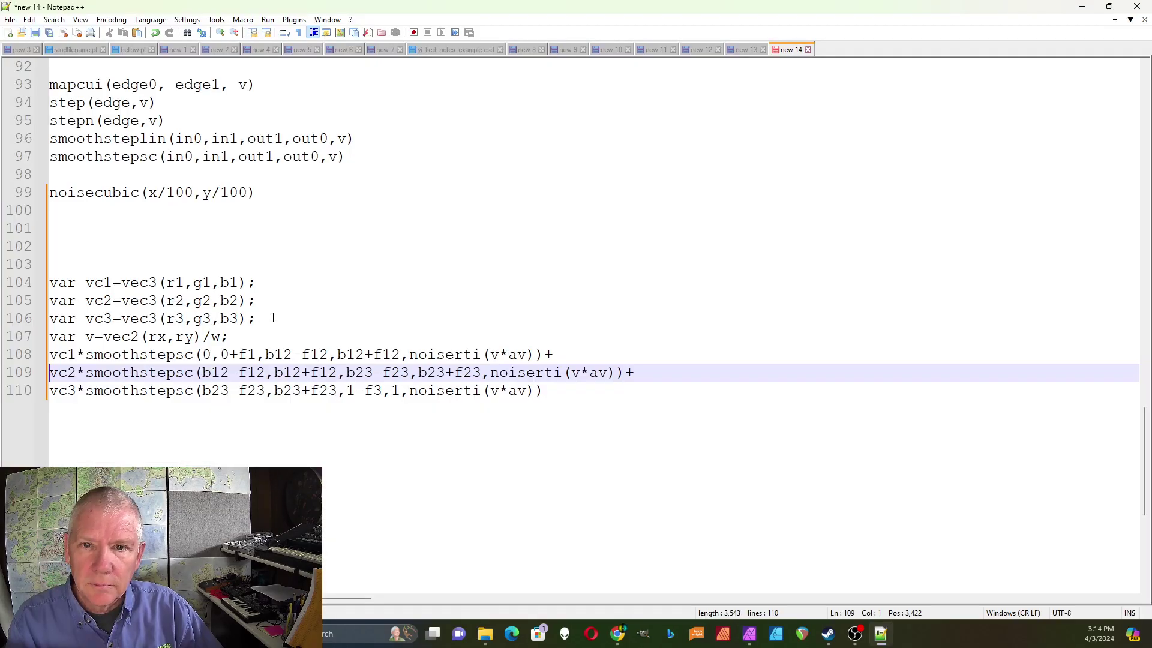
pyautogui.scroll(3, 273, 320)
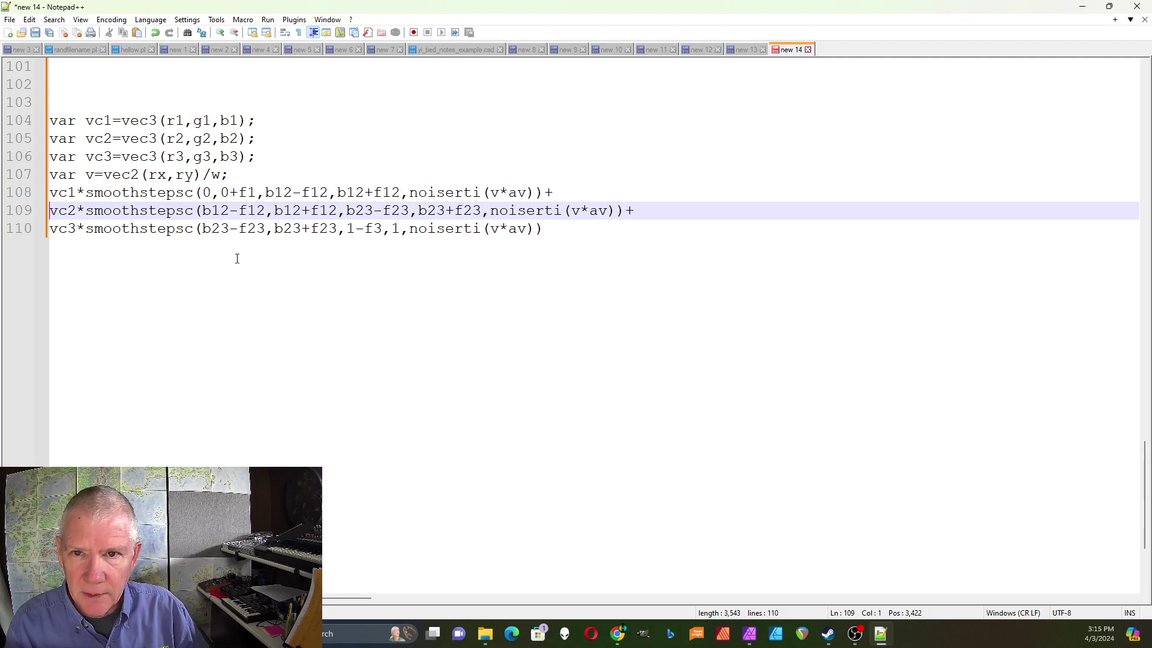
pyautogui.hotkey('ctrl', 'End')
pyautogui.click(235, 175)
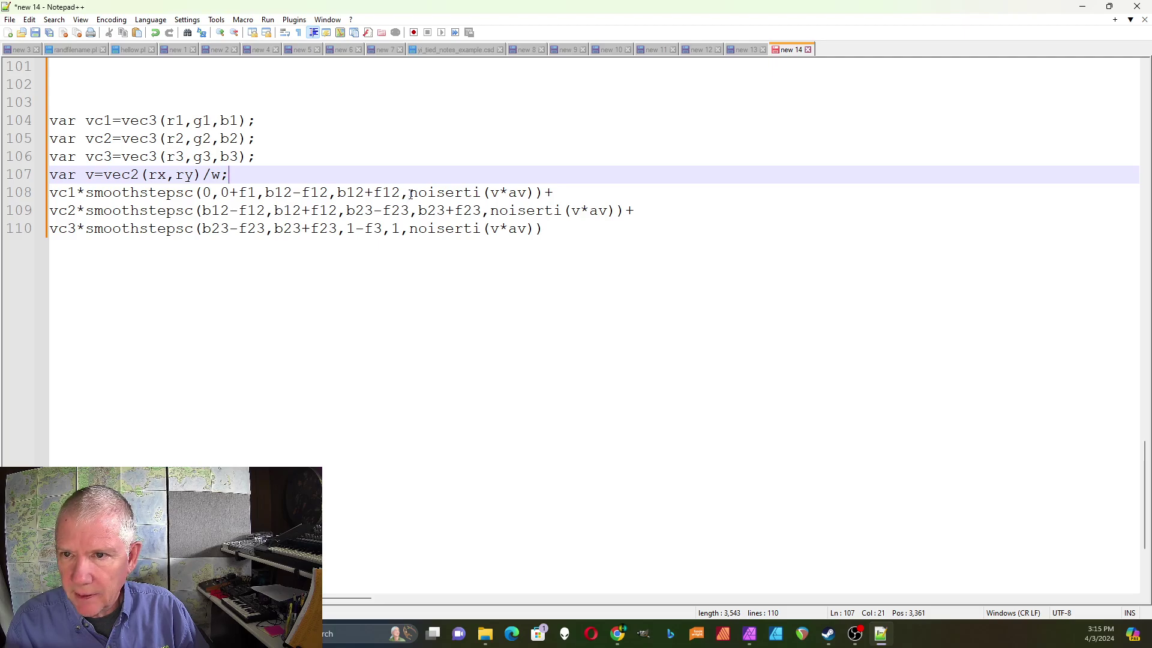
pyautogui.moveTo(409, 193); pyautogui.dragTo(483, 193)
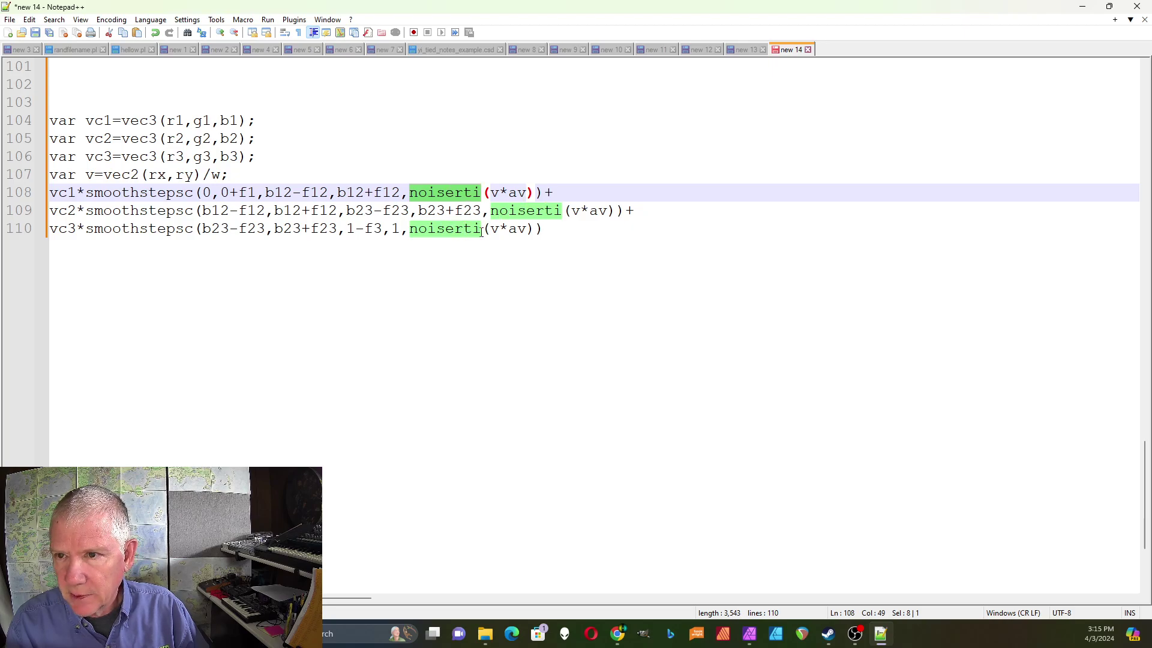
pyautogui.click(550, 230)
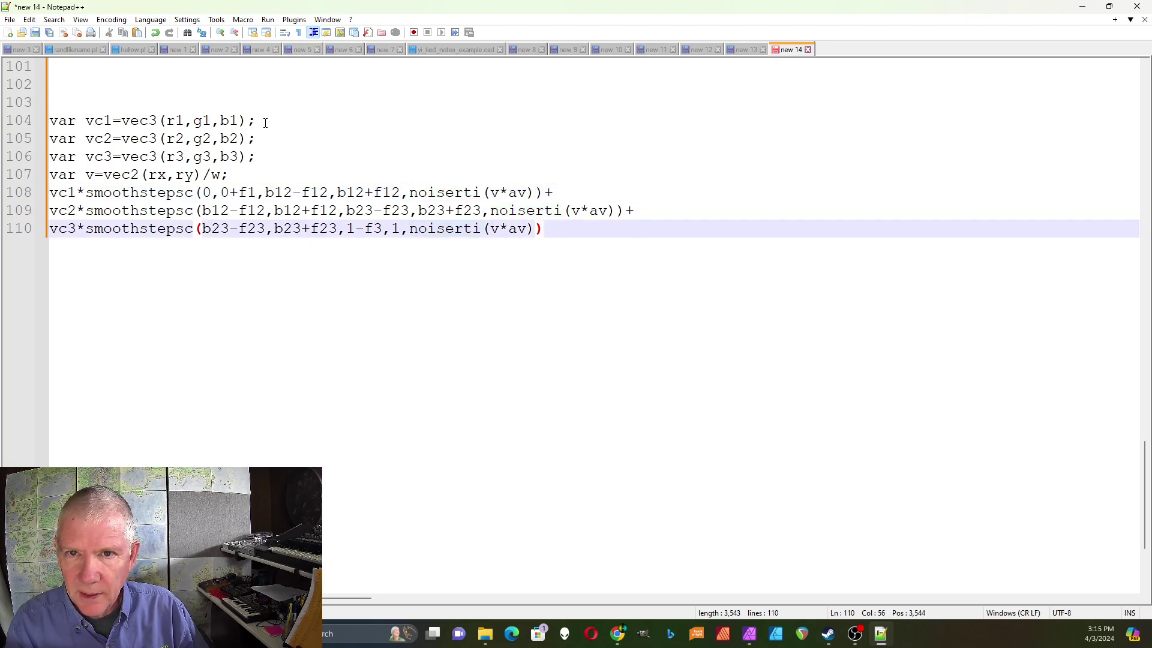
pyautogui.click(210, 96)
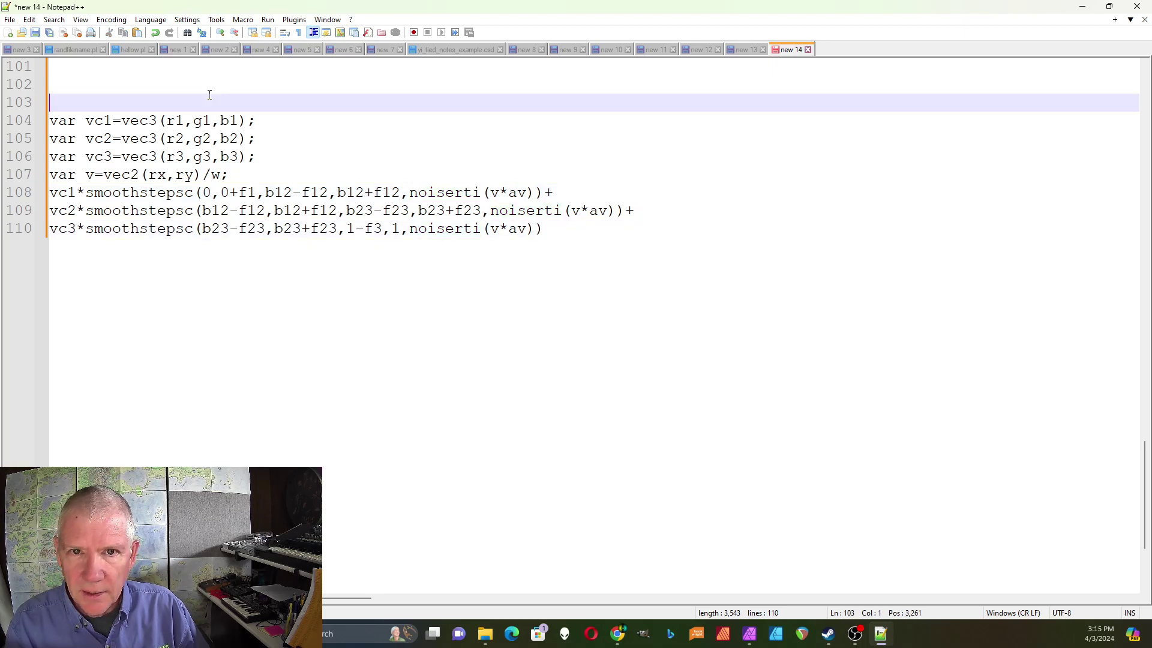
pyautogui.click(197, 228)
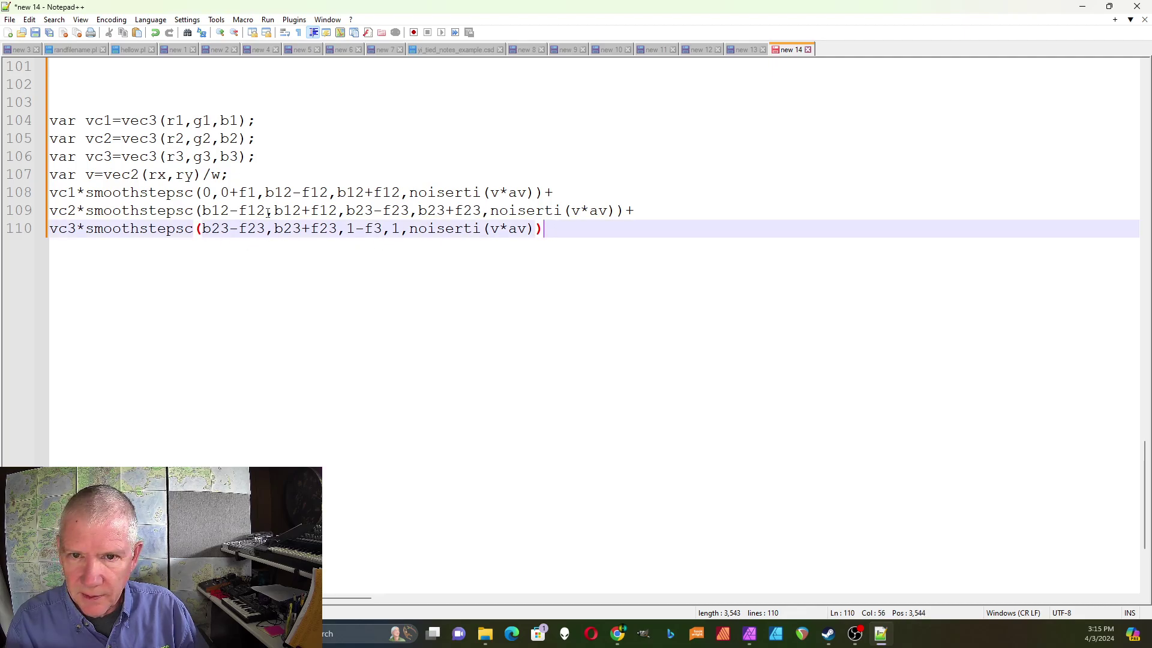
# Step: Copy the smoothstepsc(in0,in1,out1,out0,v) signature from line 97 and paste it below line 110 after a blank line
pyautogui.scroll(4, 249, 259)
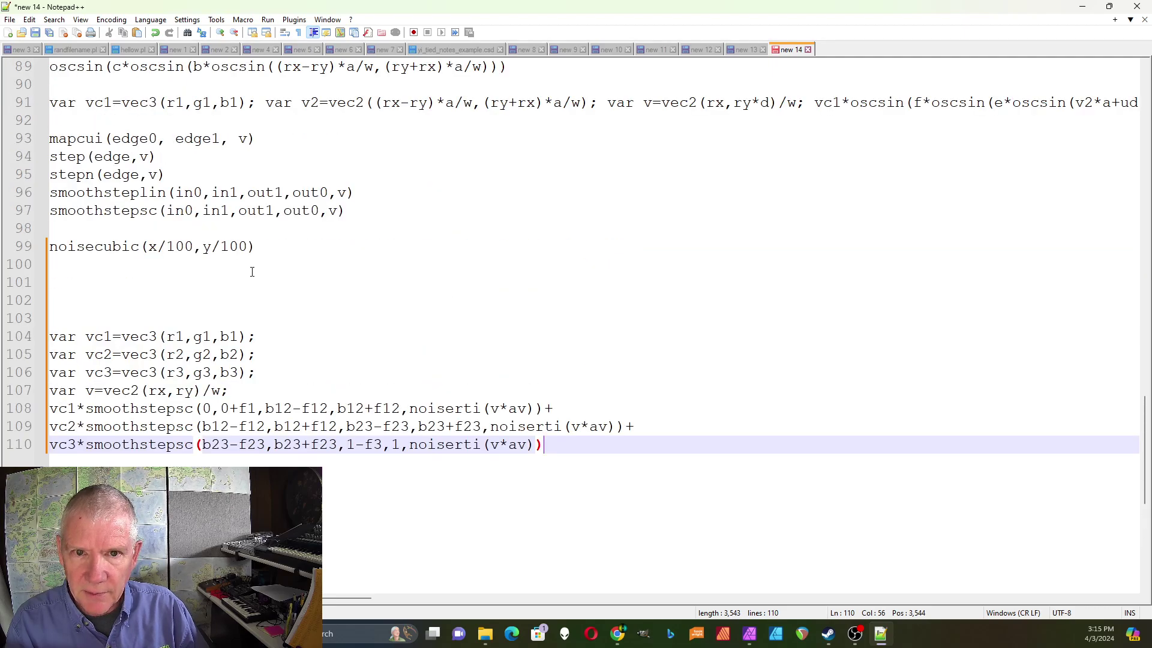
pyautogui.moveTo(50, 211); pyautogui.dragTo(345, 222)
pyautogui.hotkey('ctrl', 'c')
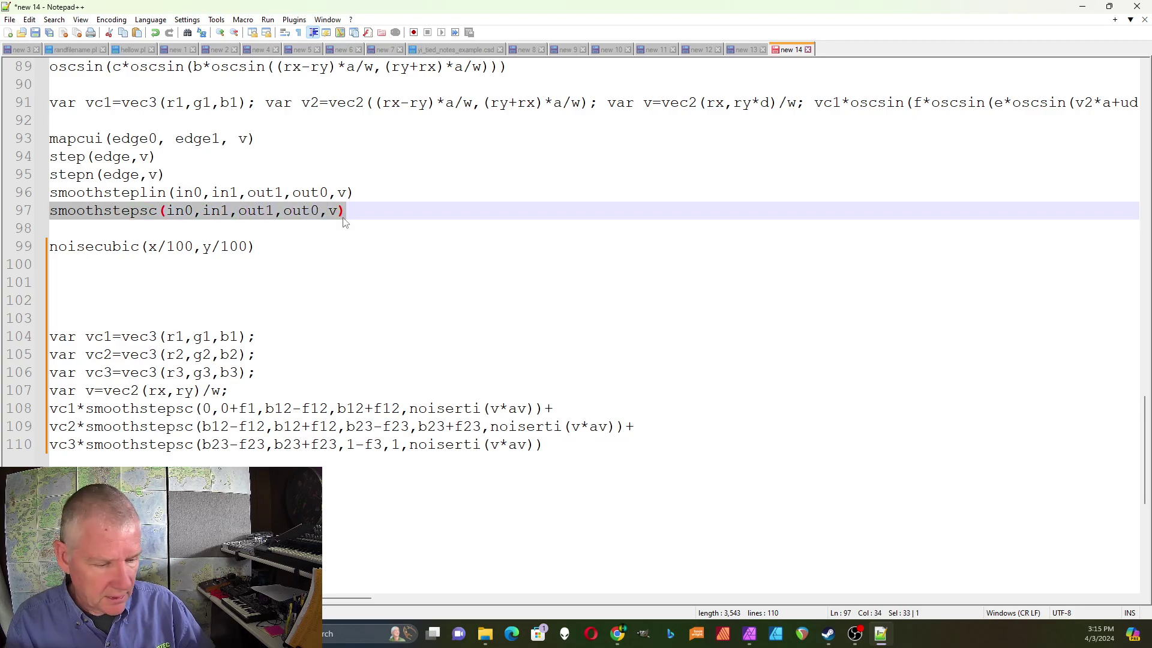
pyautogui.scroll(-3, 419, 276)
pyautogui.click(94, 321)
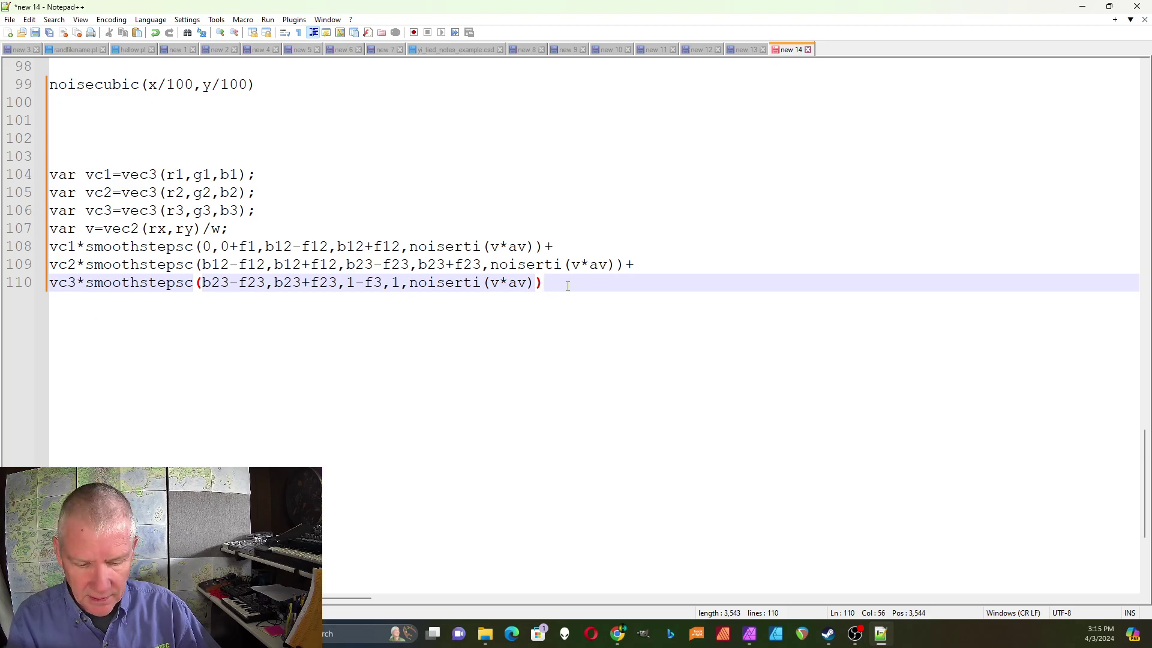
pyautogui.press('Return')
pyautogui.hotkey('ctrl', 'v')
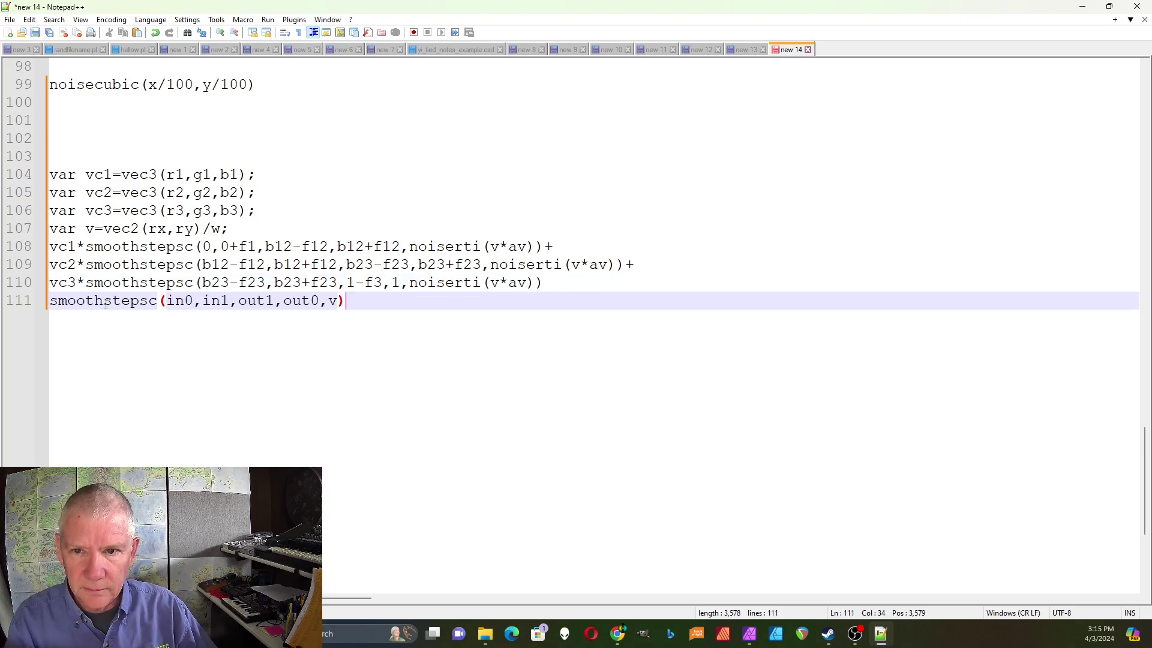
pyautogui.click(51, 301)
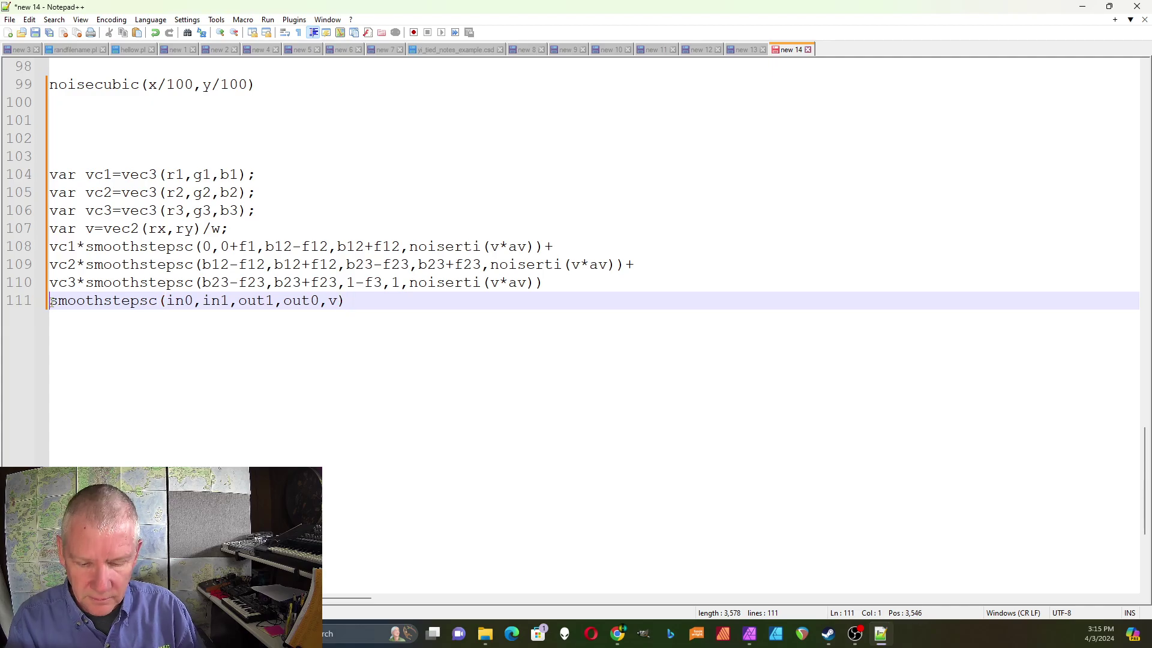
pyautogui.press('Return')
pyautogui.press('End')
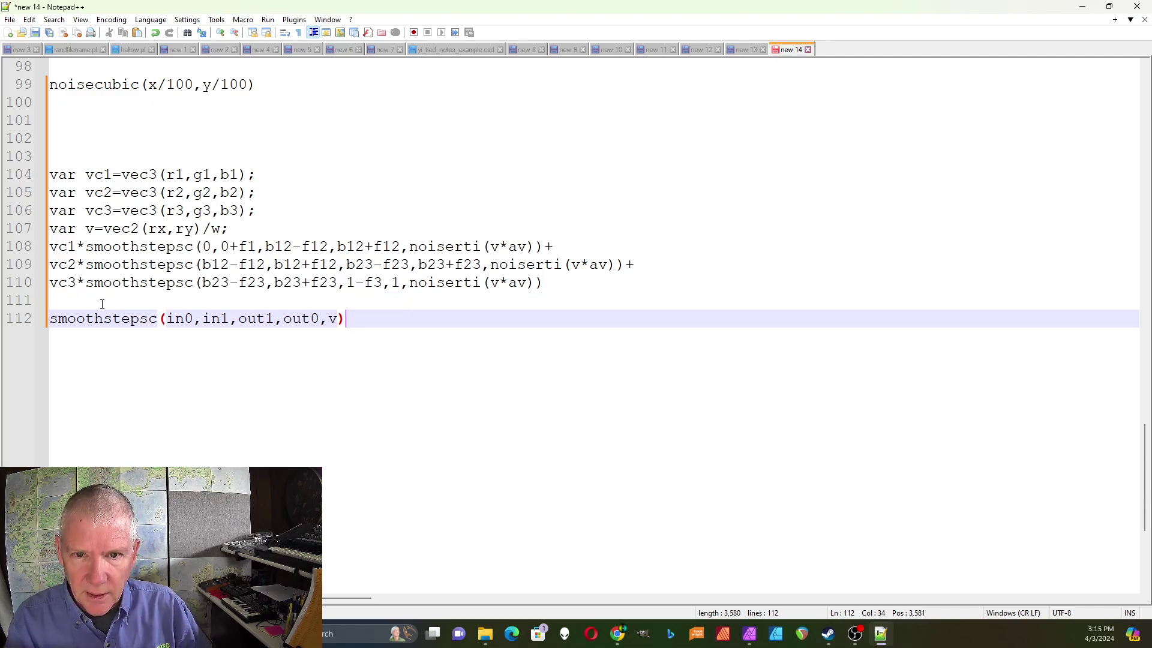
pyautogui.click(102, 304)
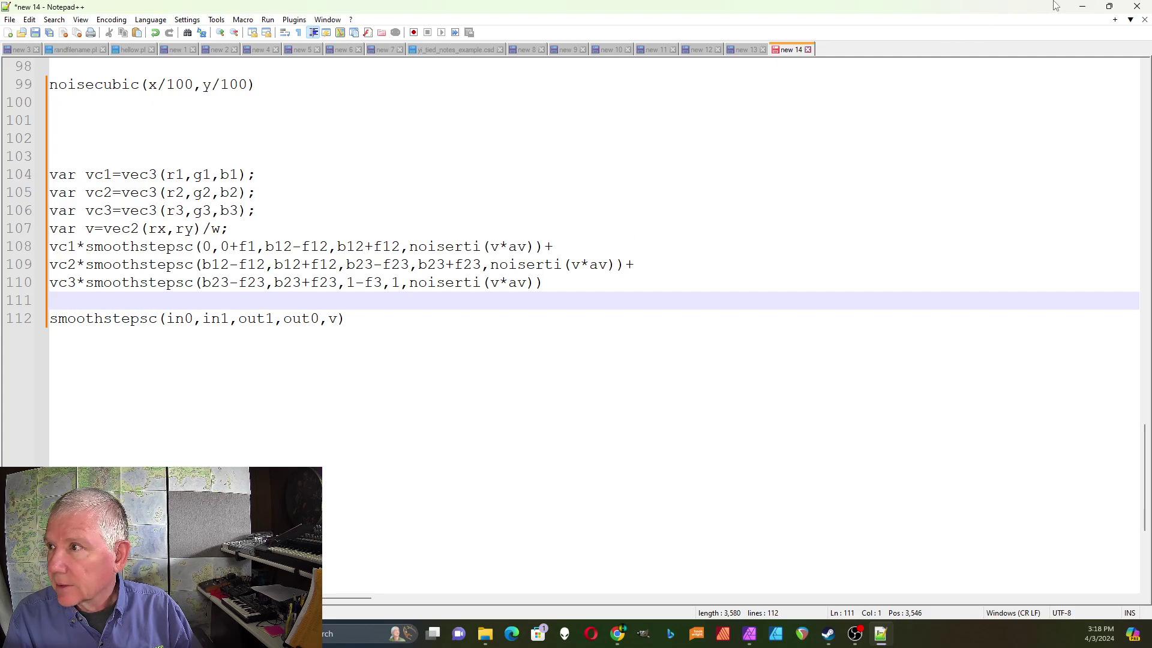
# Step: Minimize Notepad++ and switch the granite Custom Inputs preset back to Default
pyautogui.click(1082, 10)
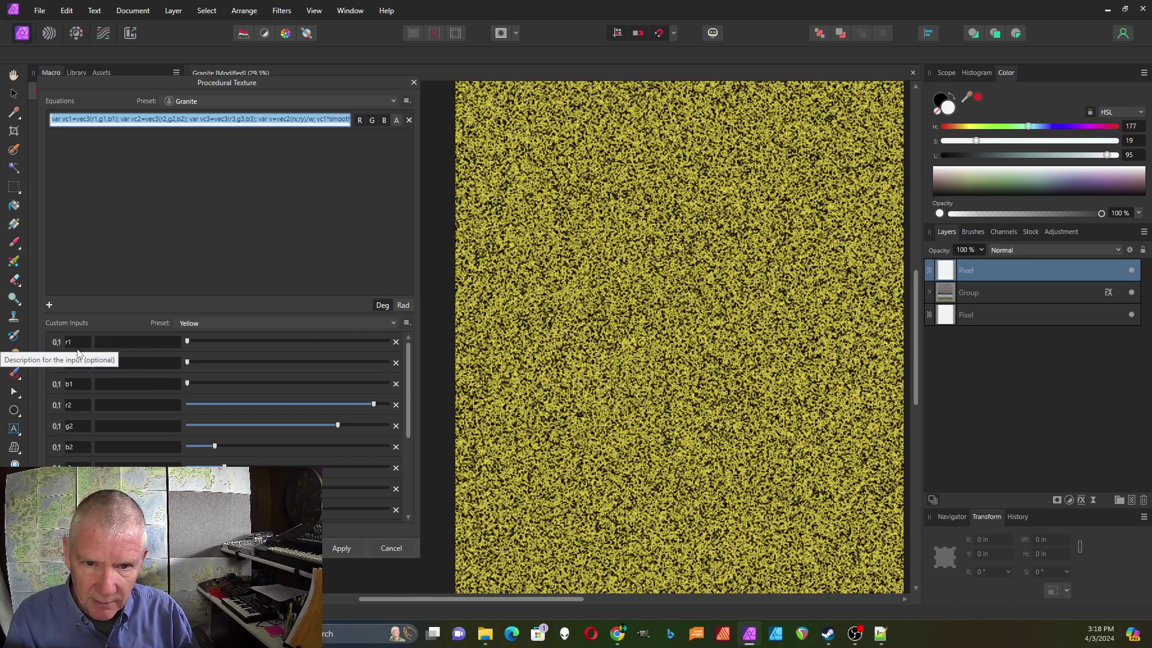
pyautogui.scroll(-4, 82, 415)
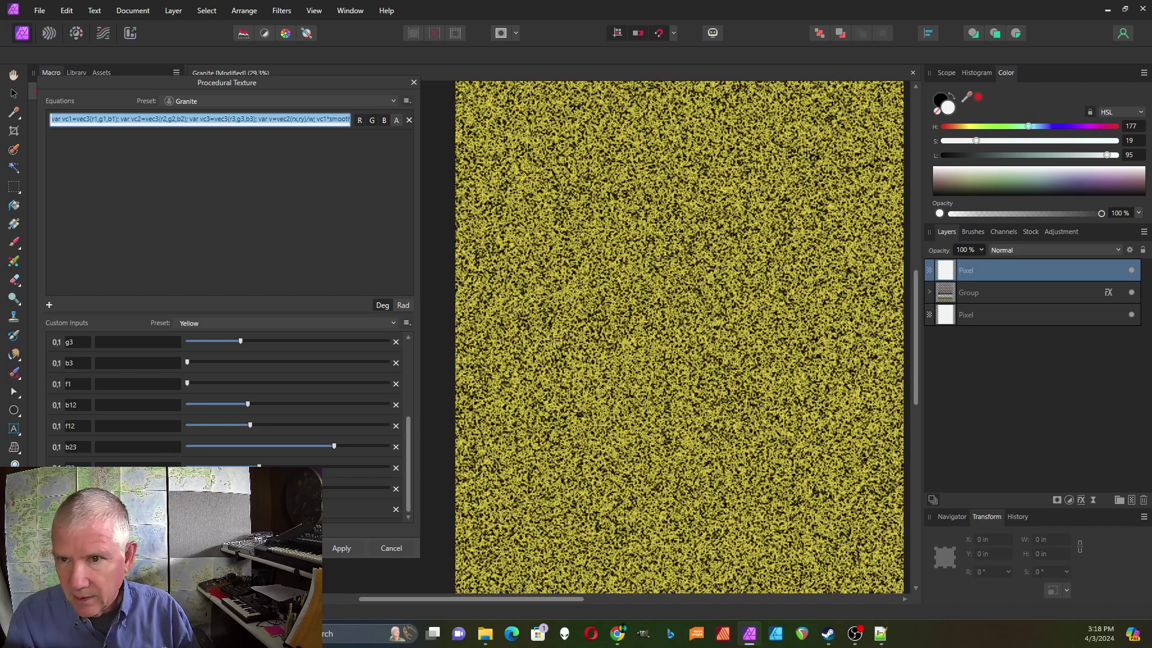
pyautogui.click(394, 324)
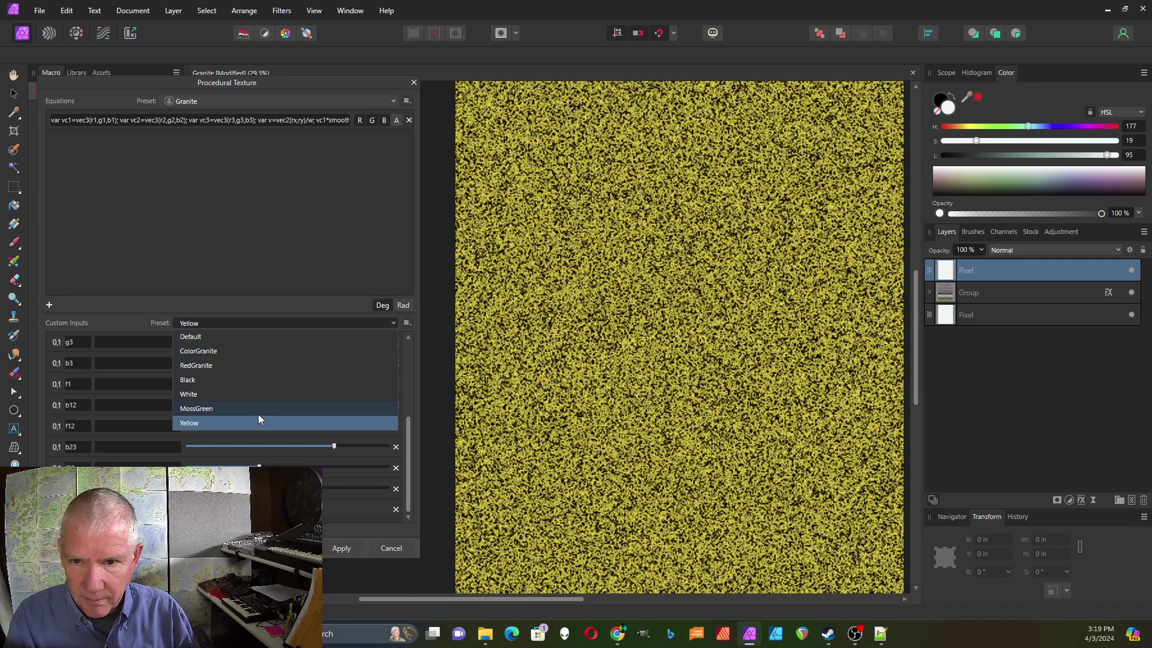
pyautogui.click(218, 337)
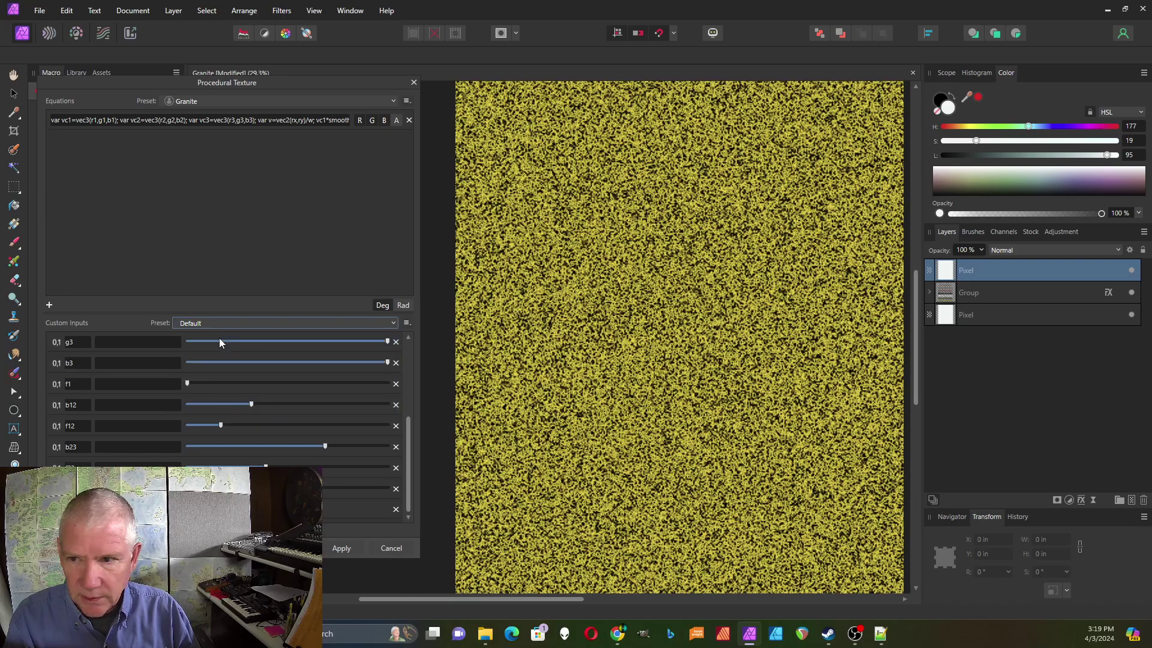
# Step: Drag the g1, b1, r2 and lower colour sliders to mix olive green, cream and lavender
pyautogui.click(389, 327)
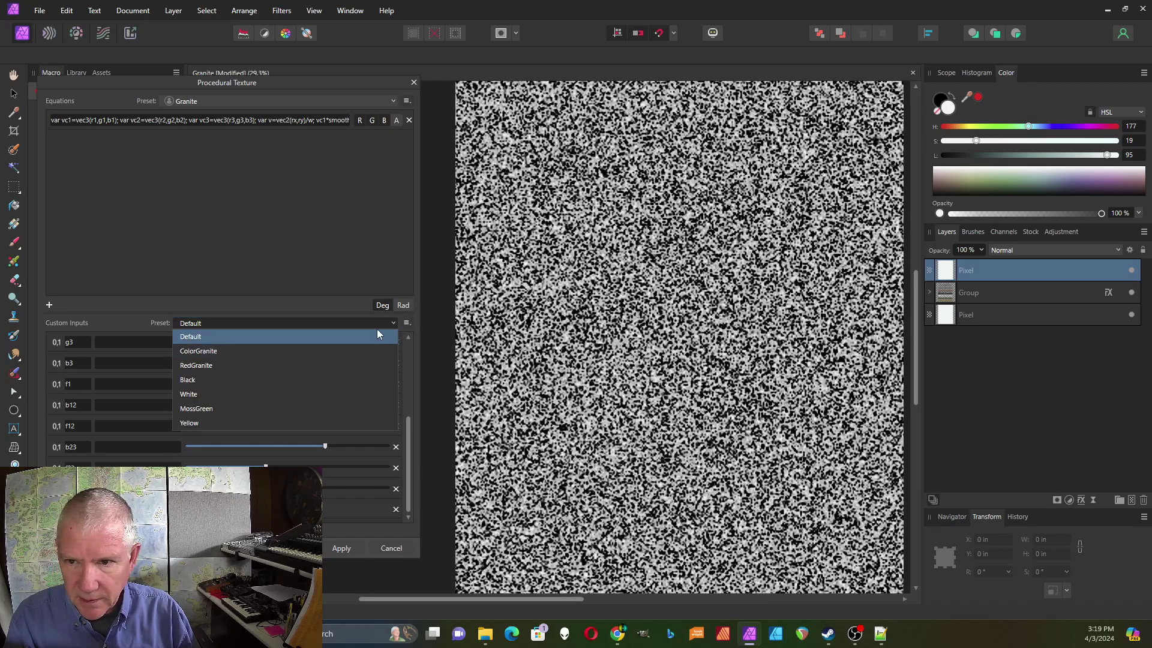
pyautogui.click(377, 334)
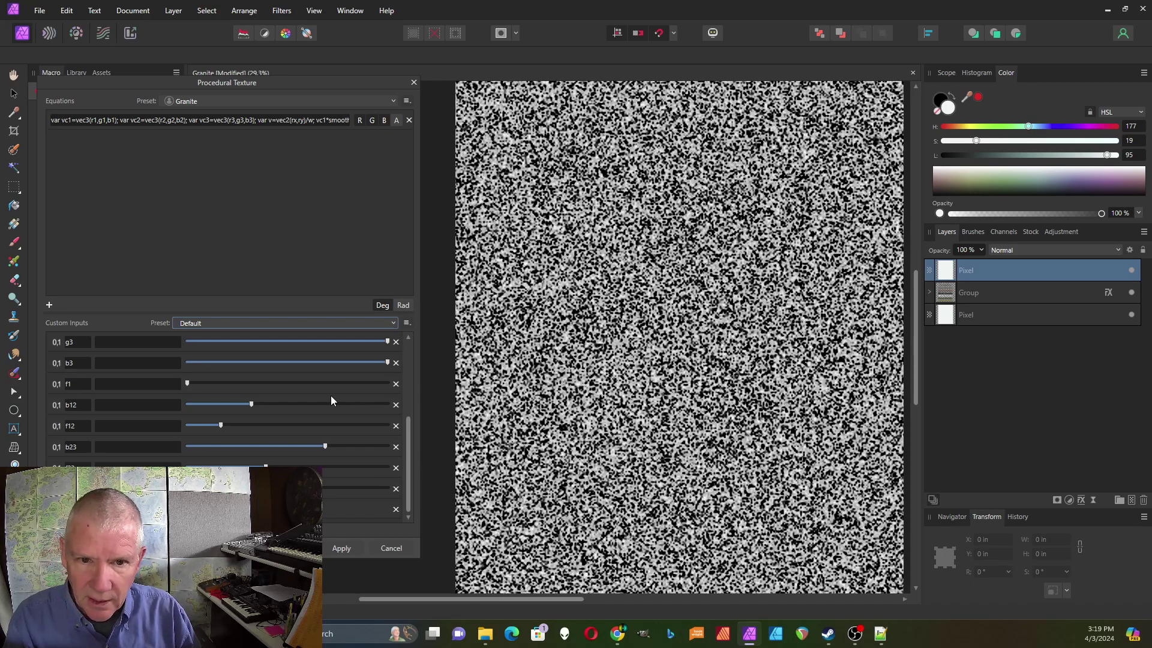
pyautogui.scroll(5, 395, 445)
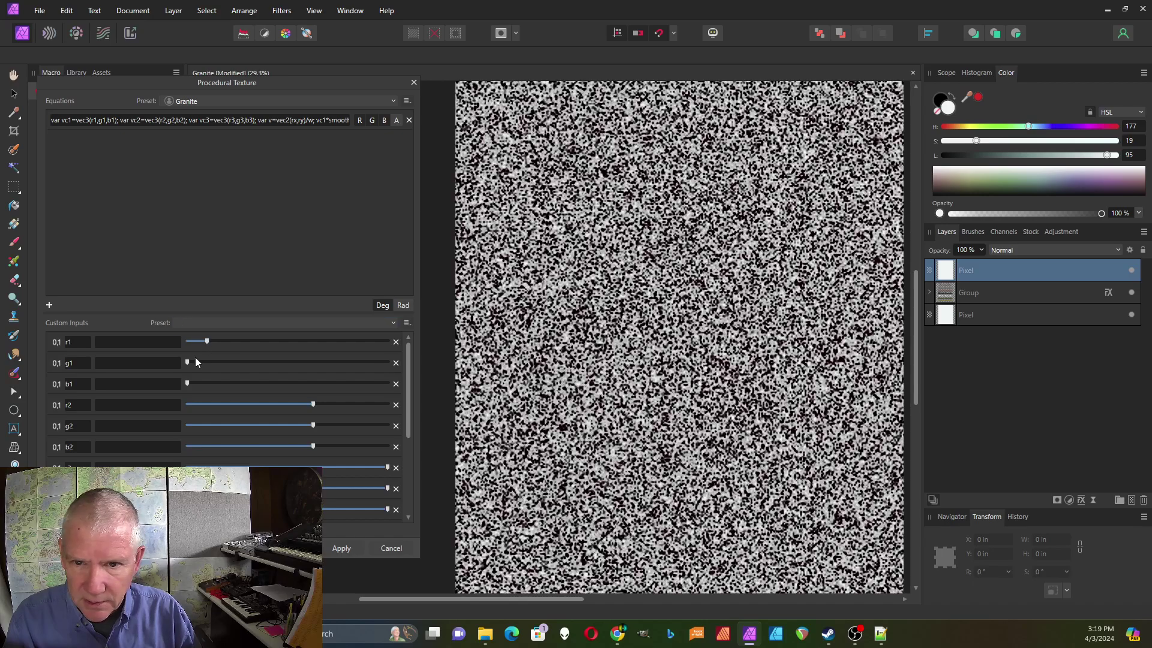
pyautogui.moveTo(188, 364); pyautogui.dragTo(230, 343)
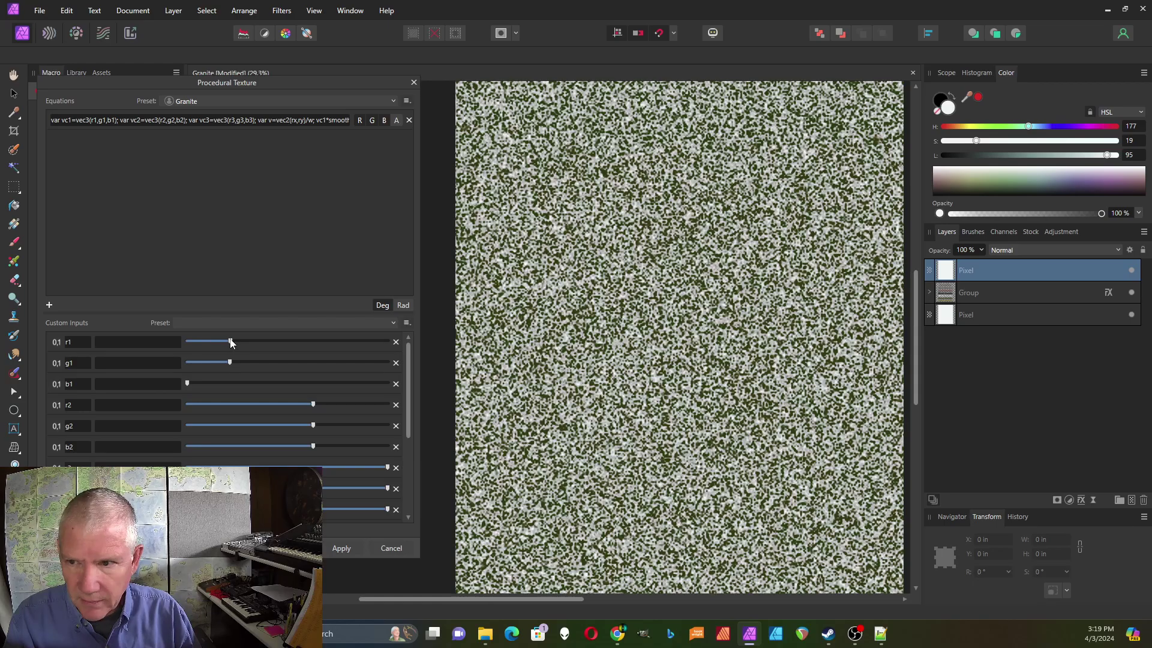
pyautogui.moveTo(188, 384); pyautogui.dragTo(237, 363)
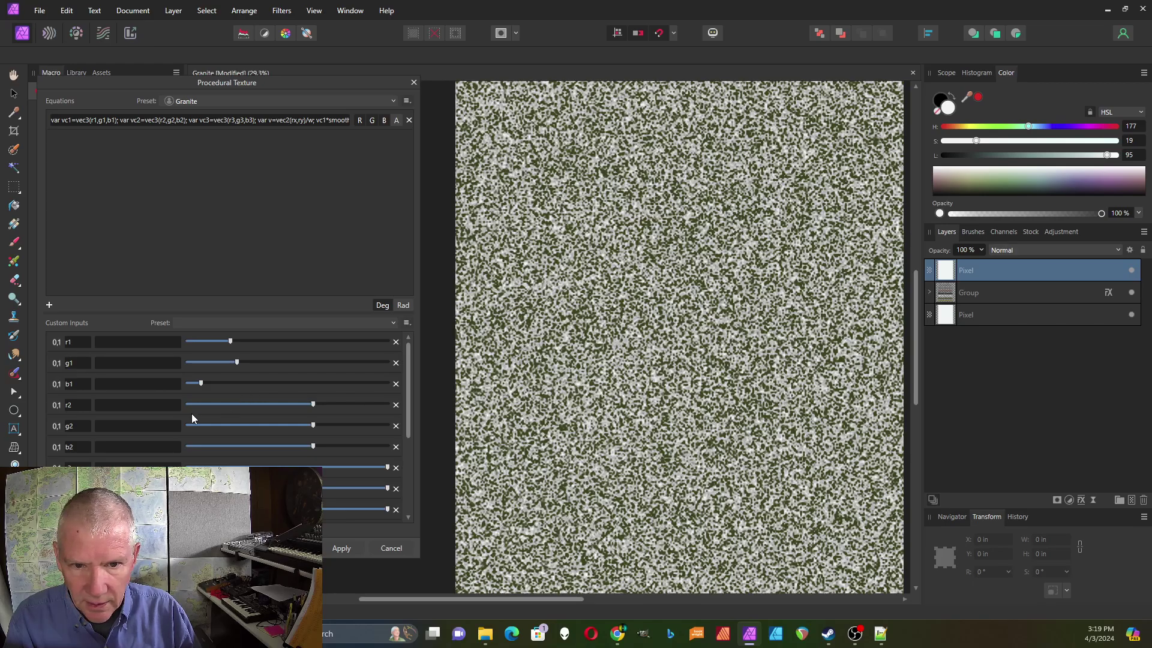
pyautogui.moveTo(313, 404); pyautogui.dragTo(288, 427)
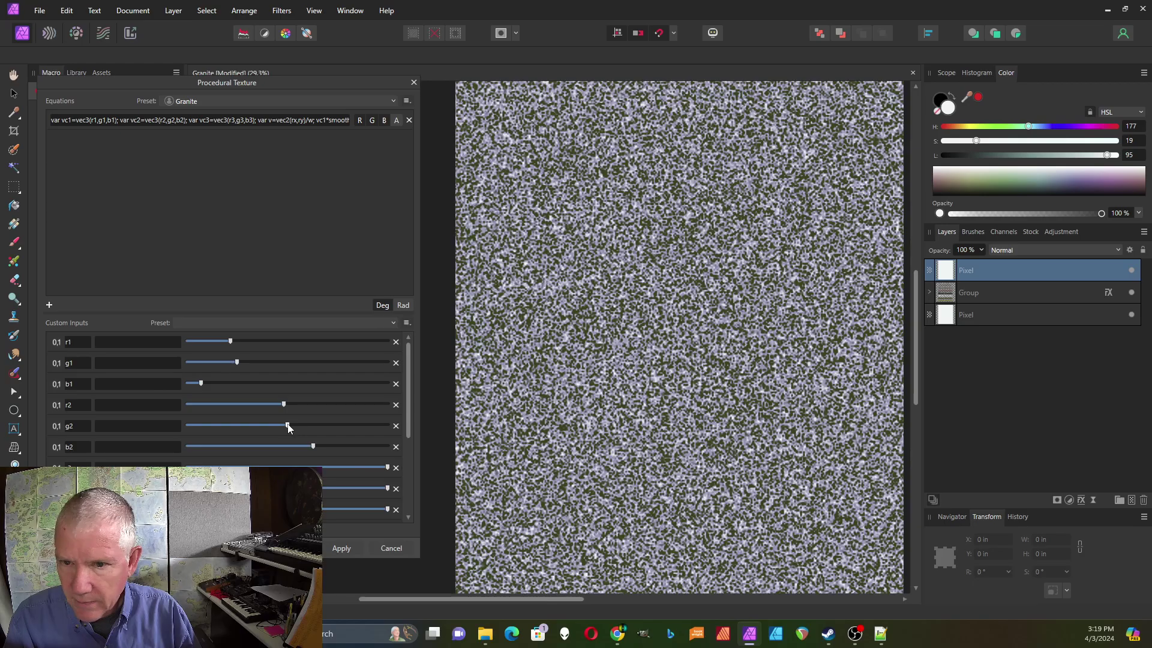
pyautogui.moveTo(408, 432); pyautogui.dragTo(405, 466)
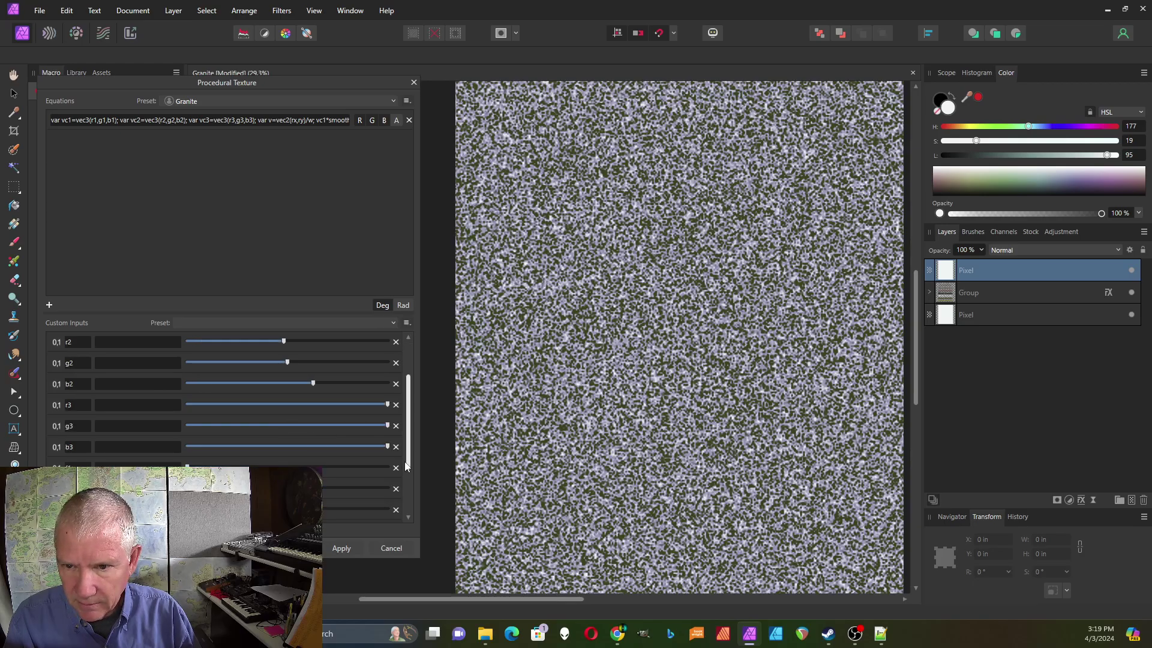
pyautogui.moveTo(388, 404); pyautogui.dragTo(310, 446)
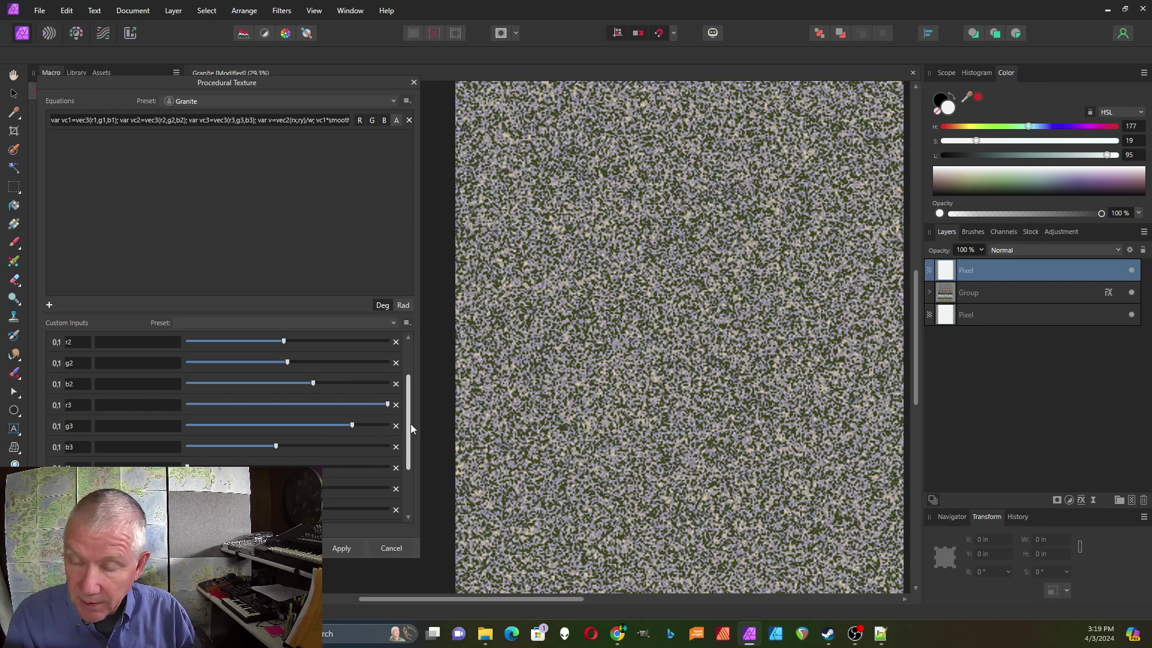
pyautogui.scroll(-2, 411, 472)
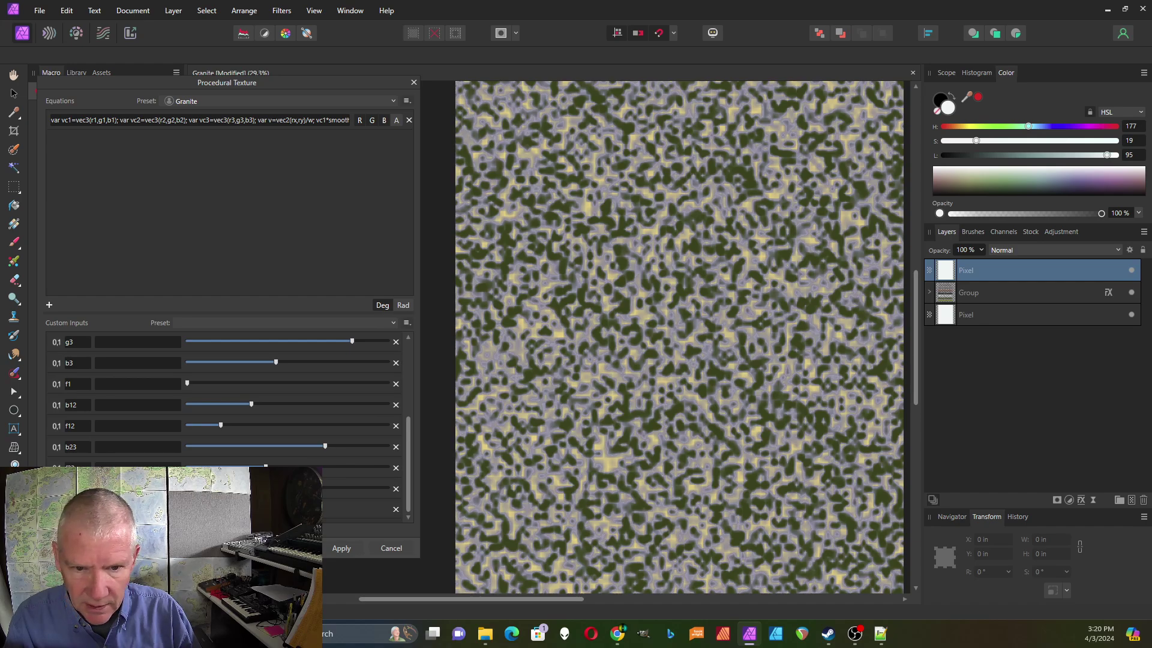
# Step: Adjust the b12, b23, f12 and f1 blend sliders for larger green patches with cream and grey veining
pyautogui.moveTo(318, 489)
pyautogui.mouseDown()
pyautogui.moveTo(361, 497)
pyautogui.moveTo(331, 492)
pyautogui.mouseUp()
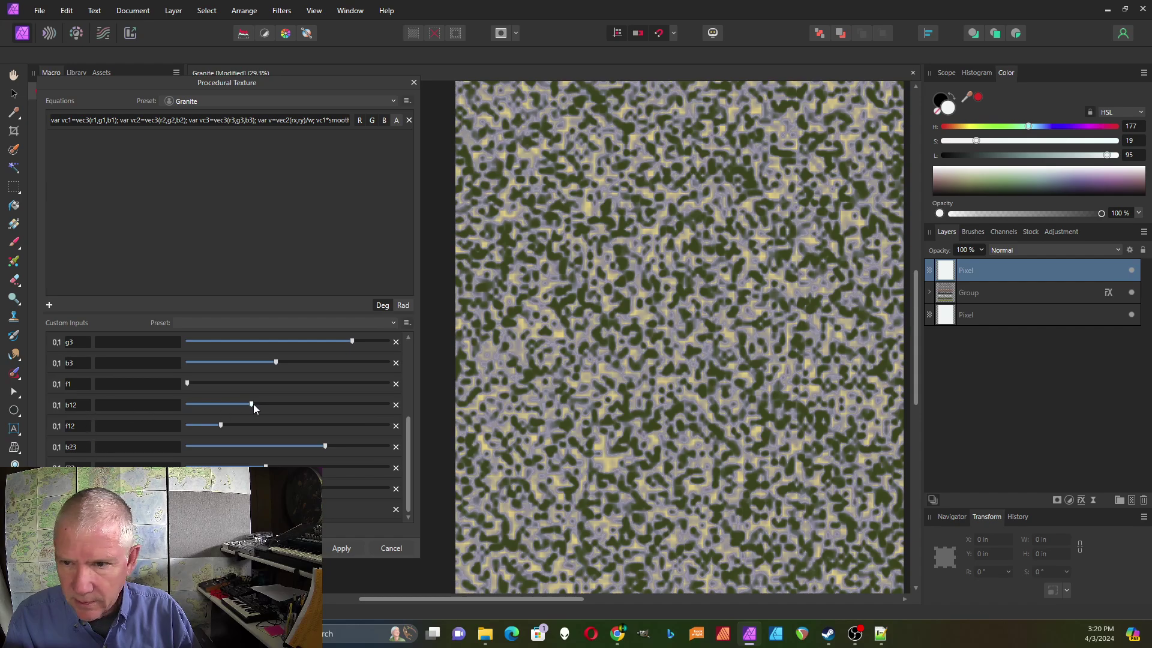
pyautogui.moveTo(253, 404)
pyautogui.mouseDown()
pyautogui.moveTo(283, 404)
pyautogui.moveTo(227, 404)
pyautogui.moveTo(298, 403)
pyautogui.moveTo(204, 394)
pyautogui.moveTo(253, 390)
pyautogui.mouseUp()
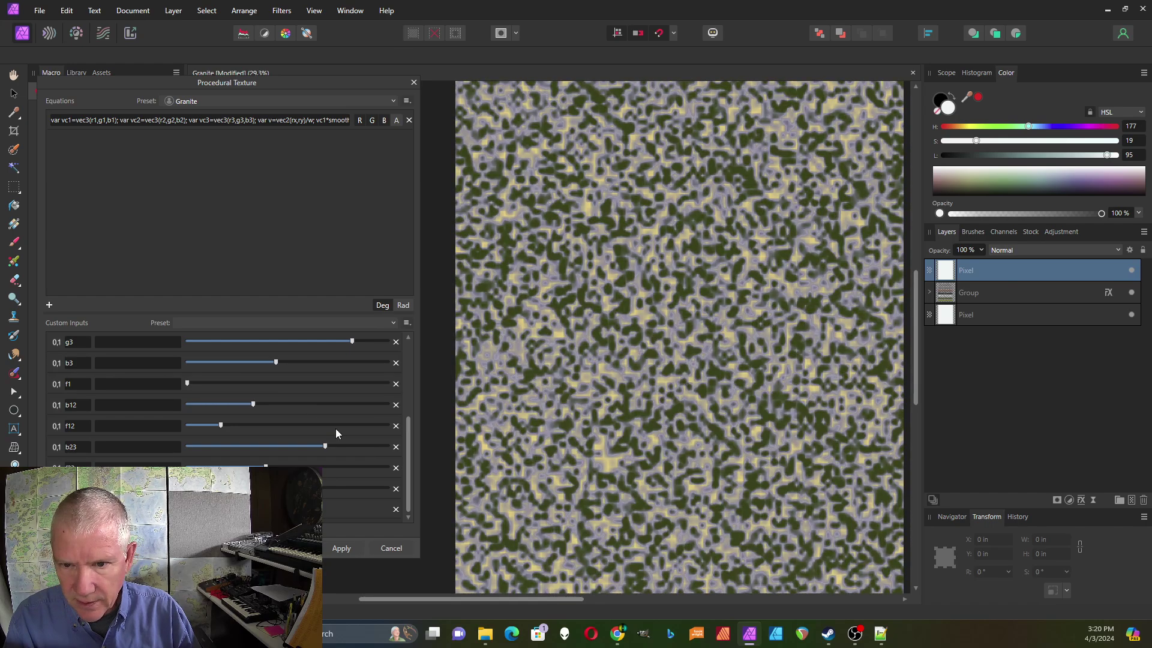
pyautogui.moveTo(326, 447)
pyautogui.mouseDown()
pyautogui.moveTo(359, 447)
pyautogui.moveTo(250, 443)
pyautogui.moveTo(311, 447)
pyautogui.mouseUp()
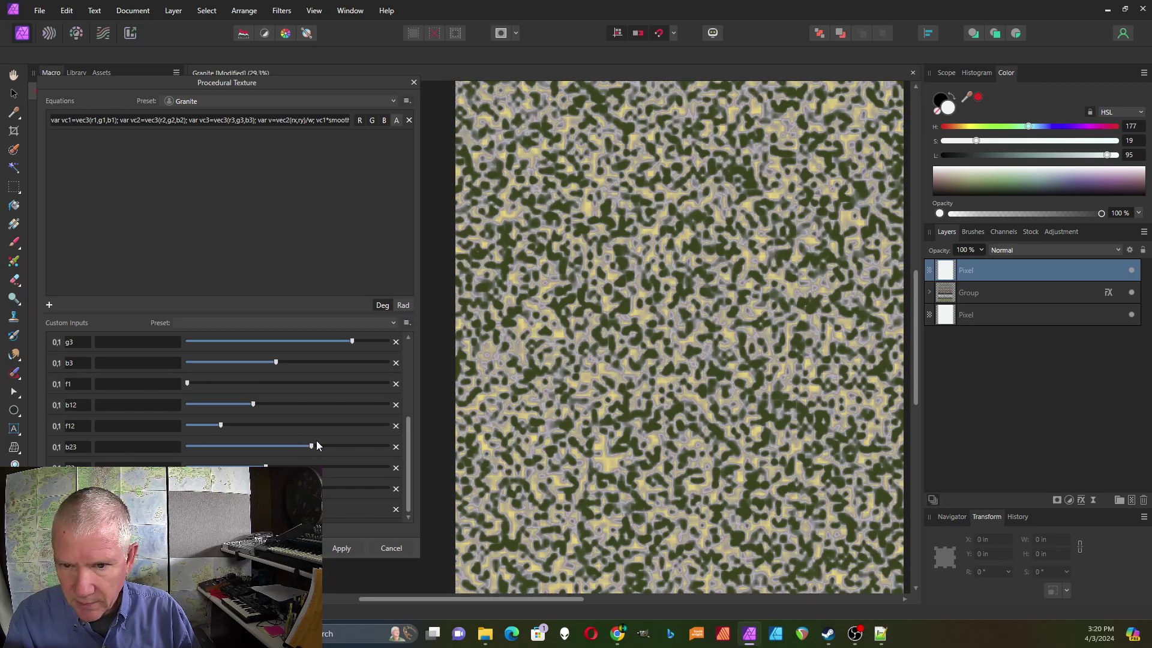
pyautogui.moveTo(221, 427); pyautogui.dragTo(246, 426)
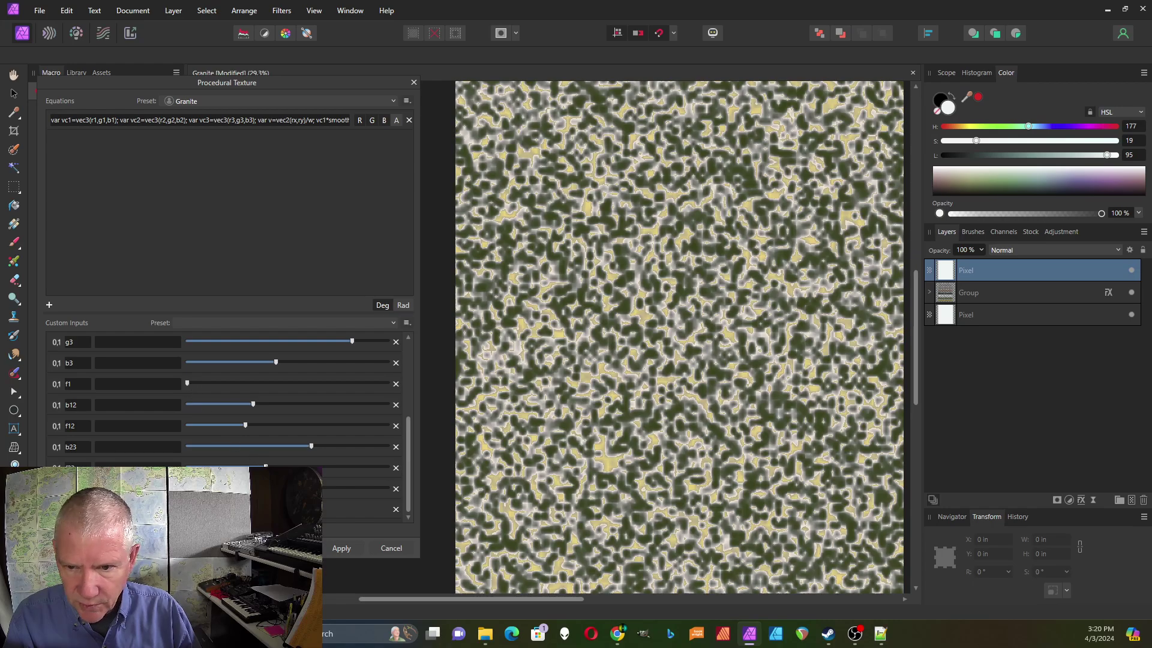
pyautogui.moveTo(265, 466)
pyautogui.mouseDown()
pyautogui.moveTo(232, 467)
pyautogui.moveTo(260, 466)
pyautogui.mouseUp()
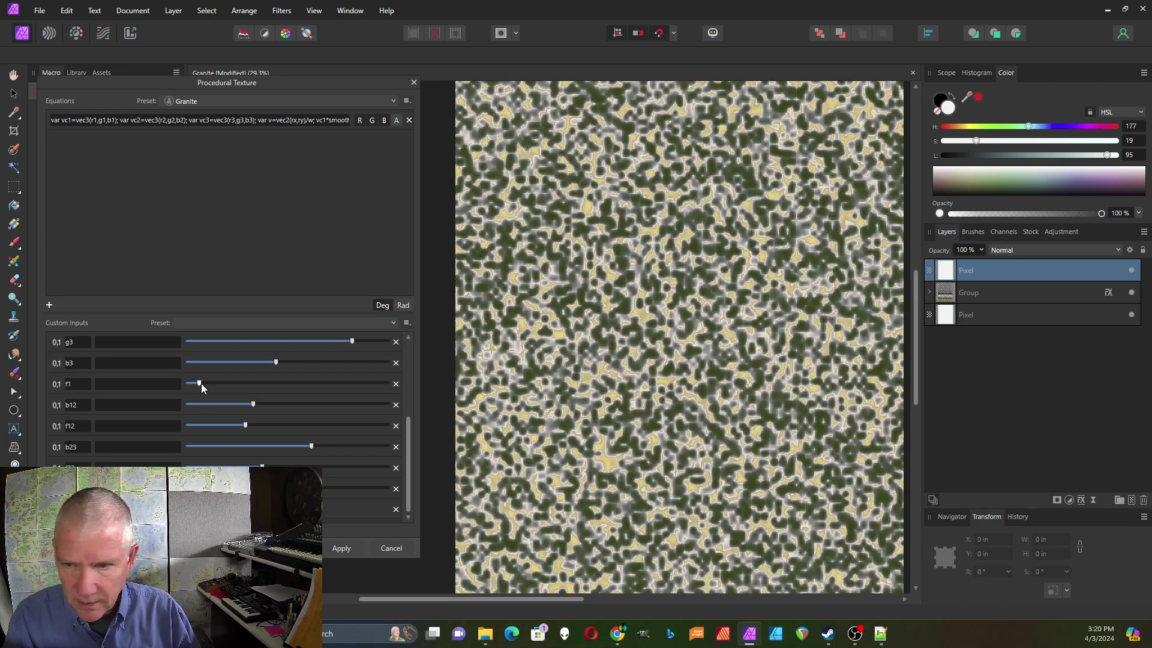
pyautogui.moveTo(199, 384)
pyautogui.mouseDown()
pyautogui.moveTo(258, 386)
pyautogui.moveTo(182, 387)
pyautogui.mouseUp()
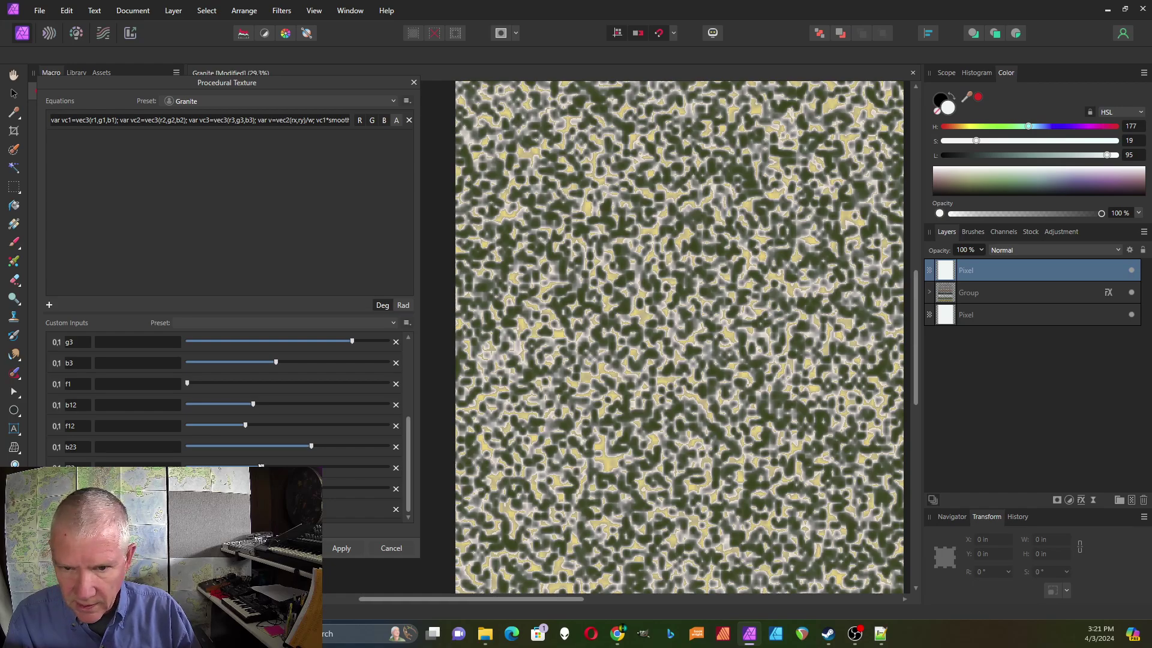
# Step: Nudge b23 and the slider below it back and forth for a finer, denser grain
pyautogui.moveTo(259, 467); pyautogui.dragTo(232, 466)
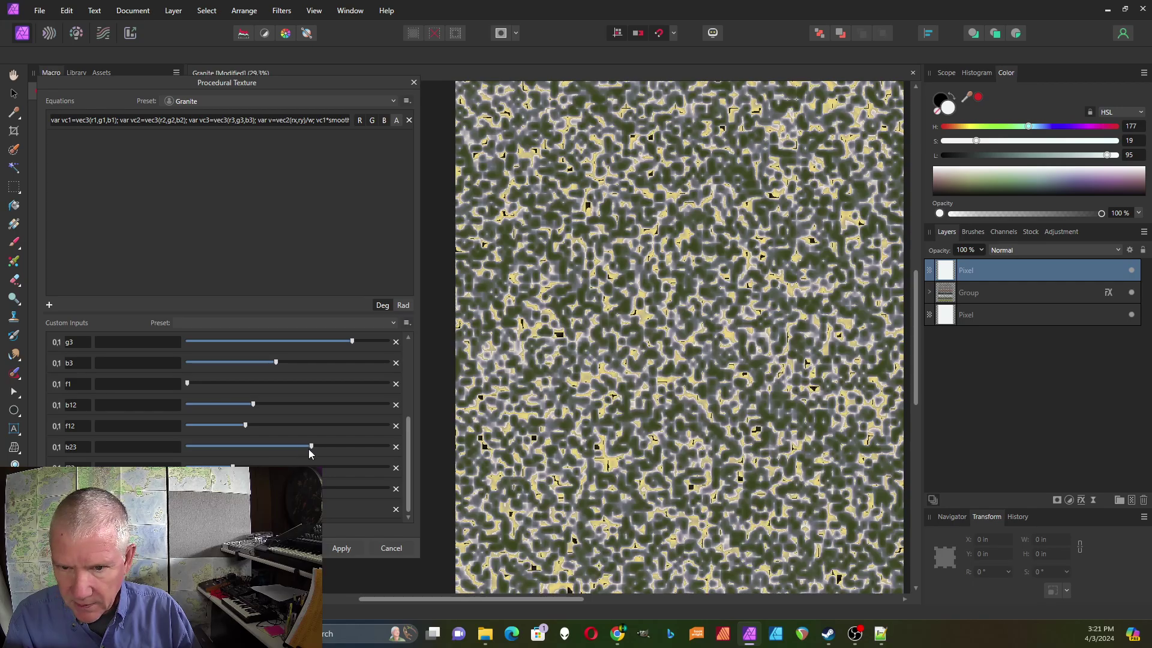
pyautogui.moveTo(311, 447)
pyautogui.mouseDown()
pyautogui.moveTo(282, 445)
pyautogui.moveTo(330, 447)
pyautogui.mouseUp()
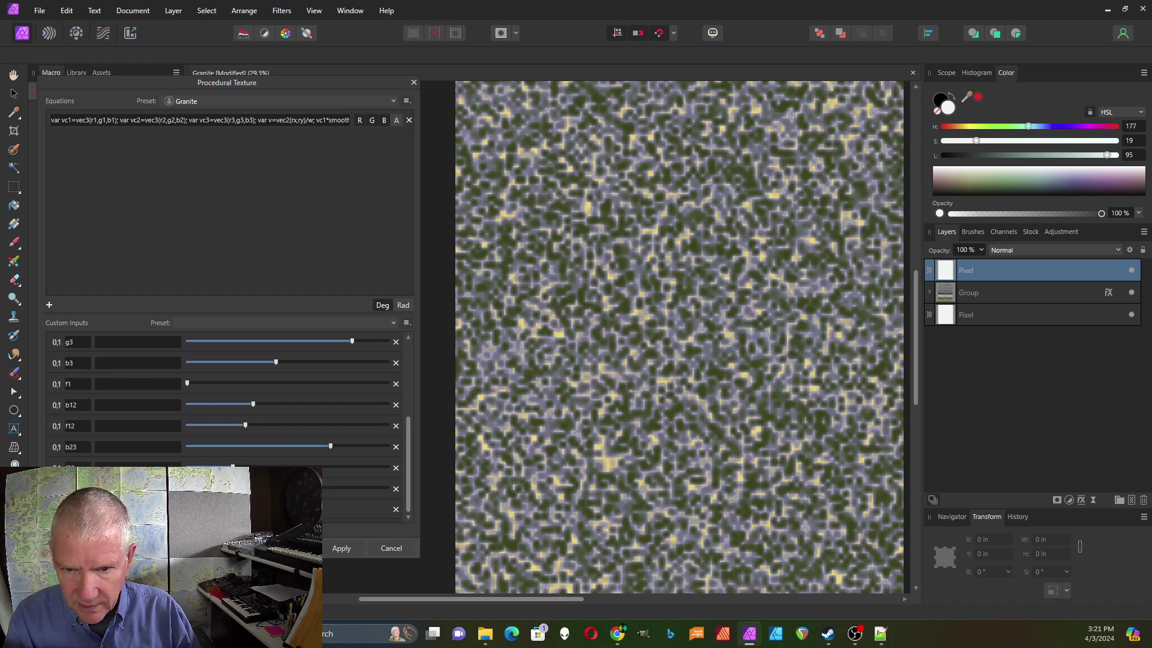
pyautogui.moveTo(233, 466); pyautogui.dragTo(253, 466)
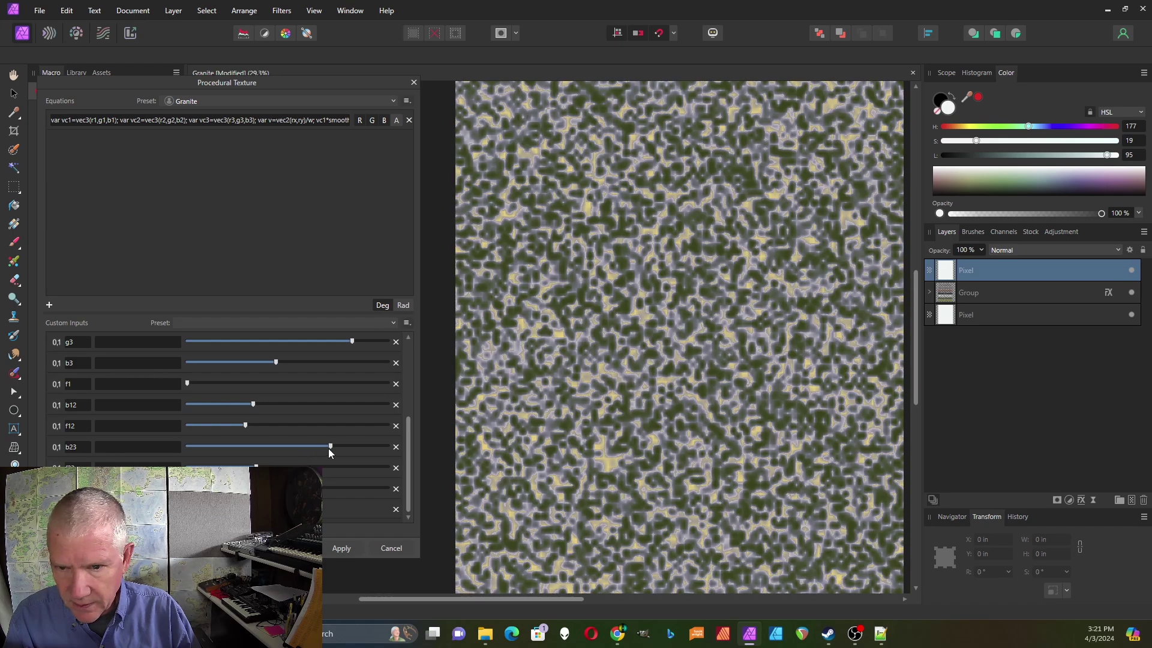
pyautogui.moveTo(328, 448)
pyautogui.mouseDown()
pyautogui.moveTo(298, 448)
pyautogui.moveTo(327, 451)
pyautogui.mouseUp()
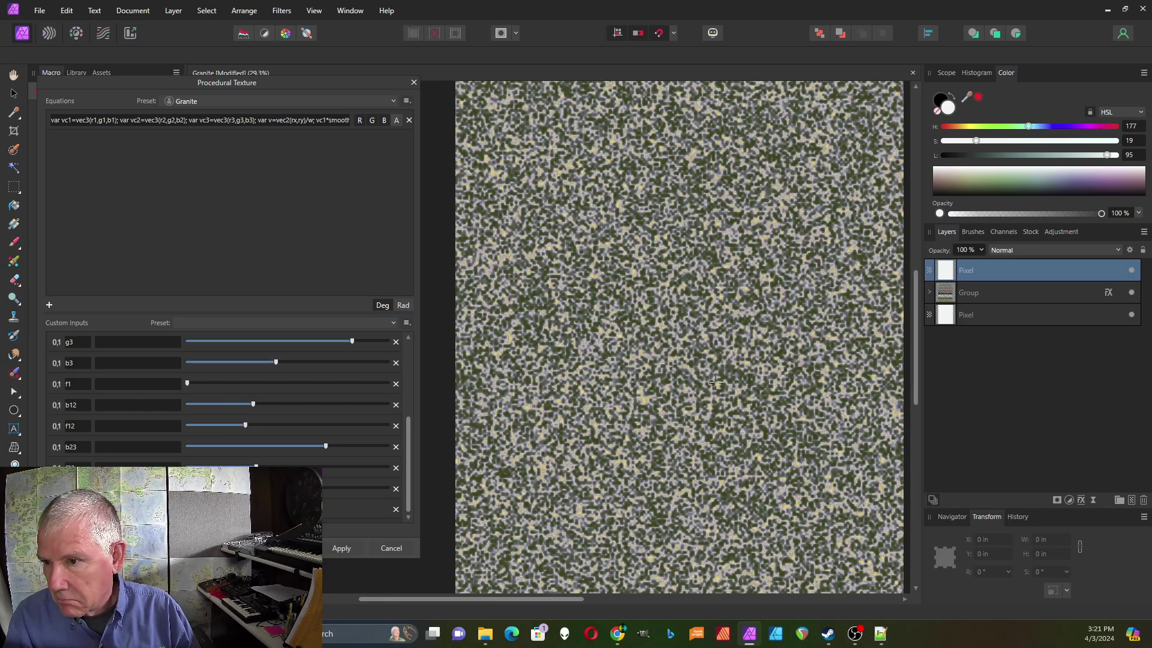
# Step: Save the current custom input values as a new preset named Olive
pyautogui.click(406, 324)
pyautogui.click(384, 334)
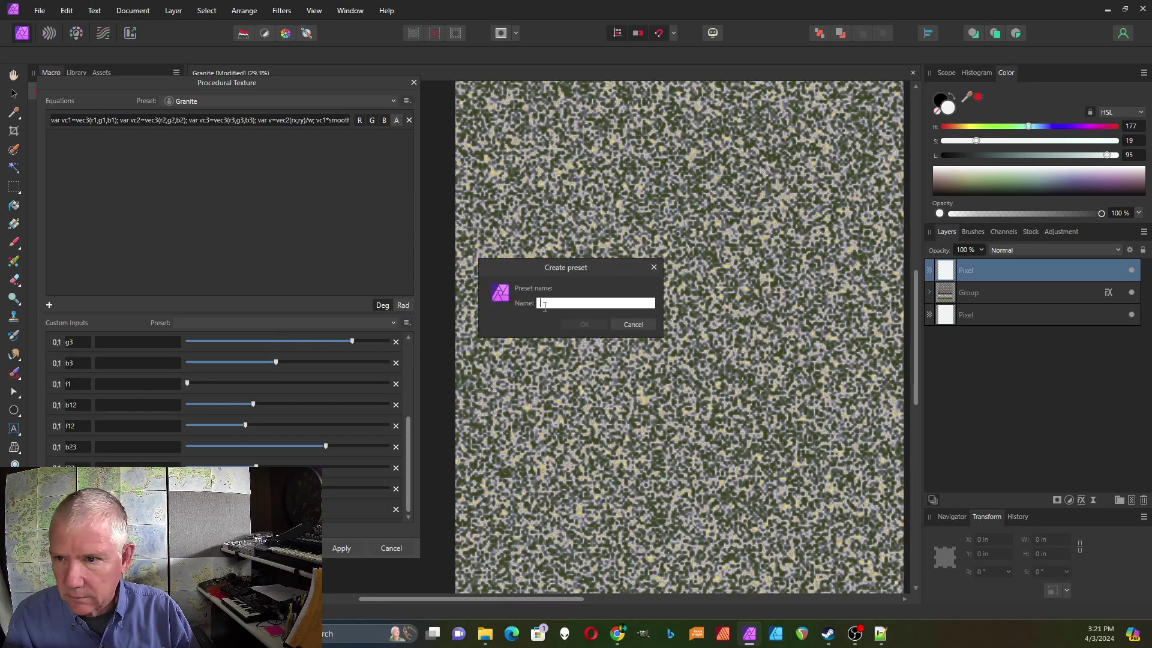
pyautogui.write('Olive')
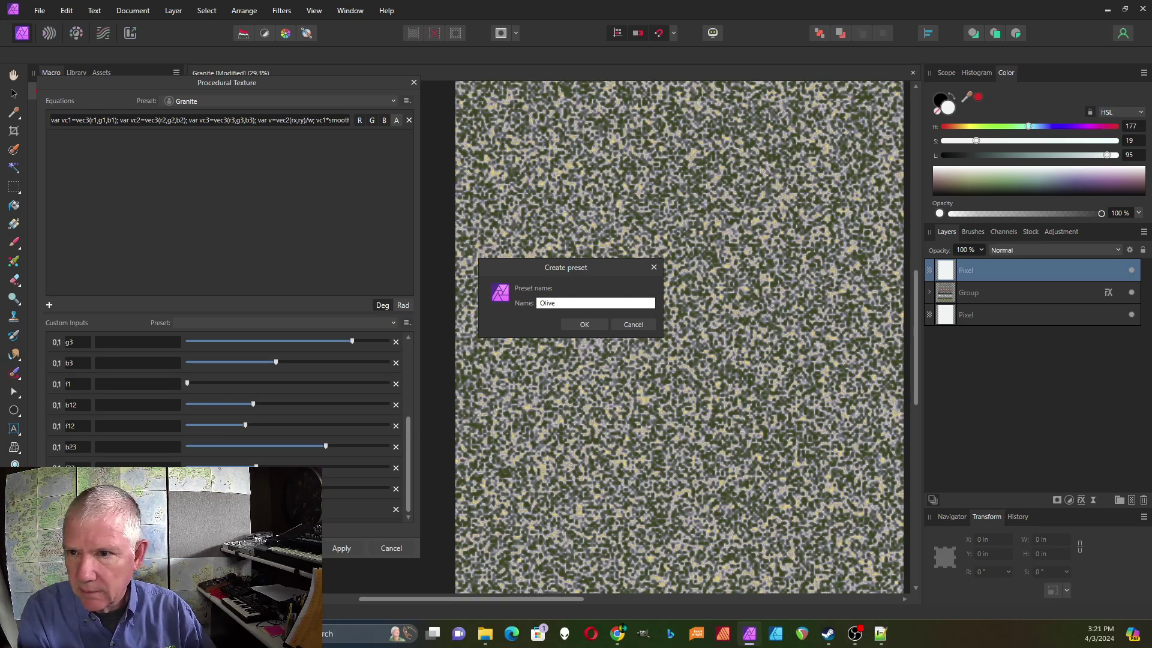
pyautogui.press('Return')
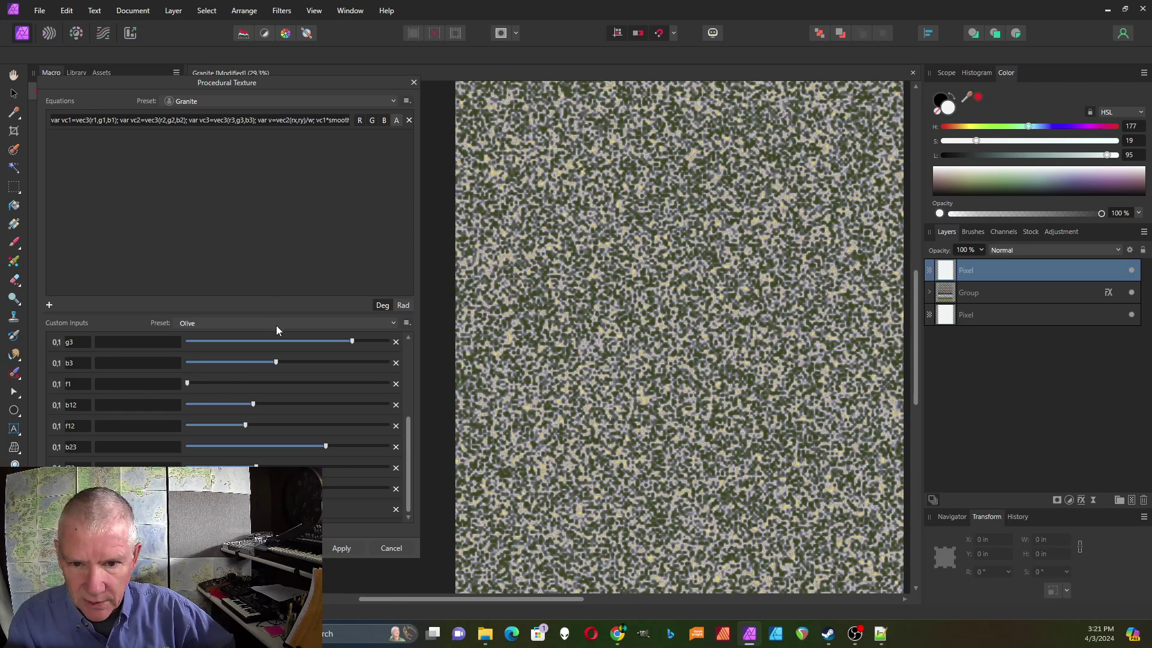
# Step: Apply the olive granite texture to the layer and fit the whole page in view
pyautogui.click(342, 549)
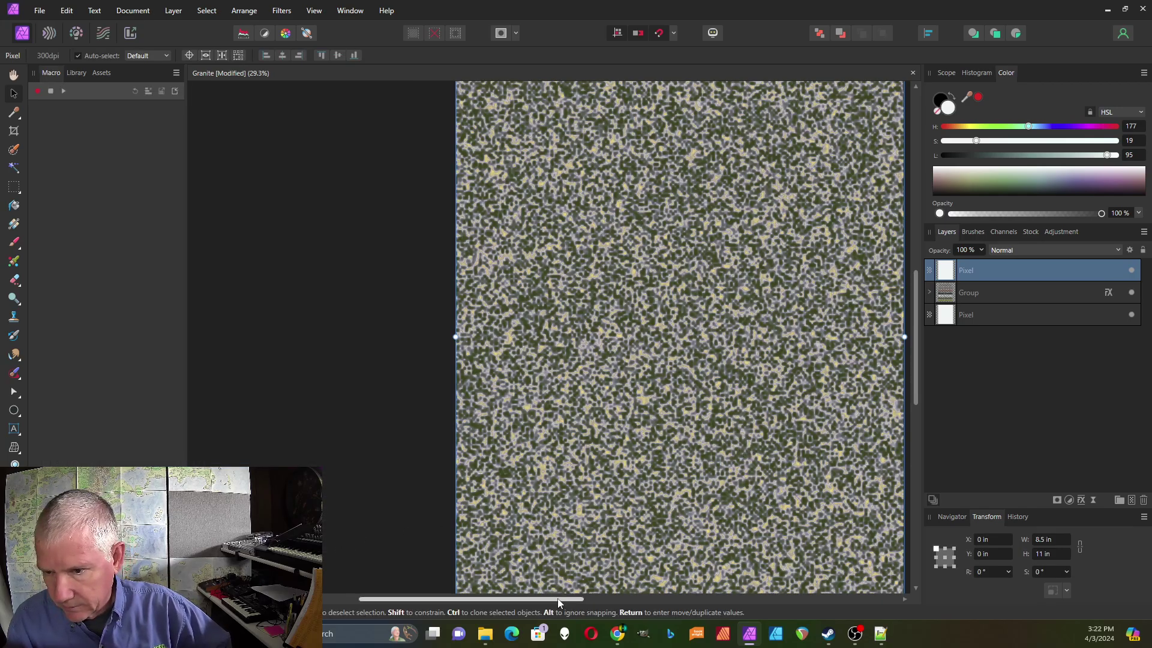
pyautogui.moveTo(558, 599); pyautogui.dragTo(599, 600)
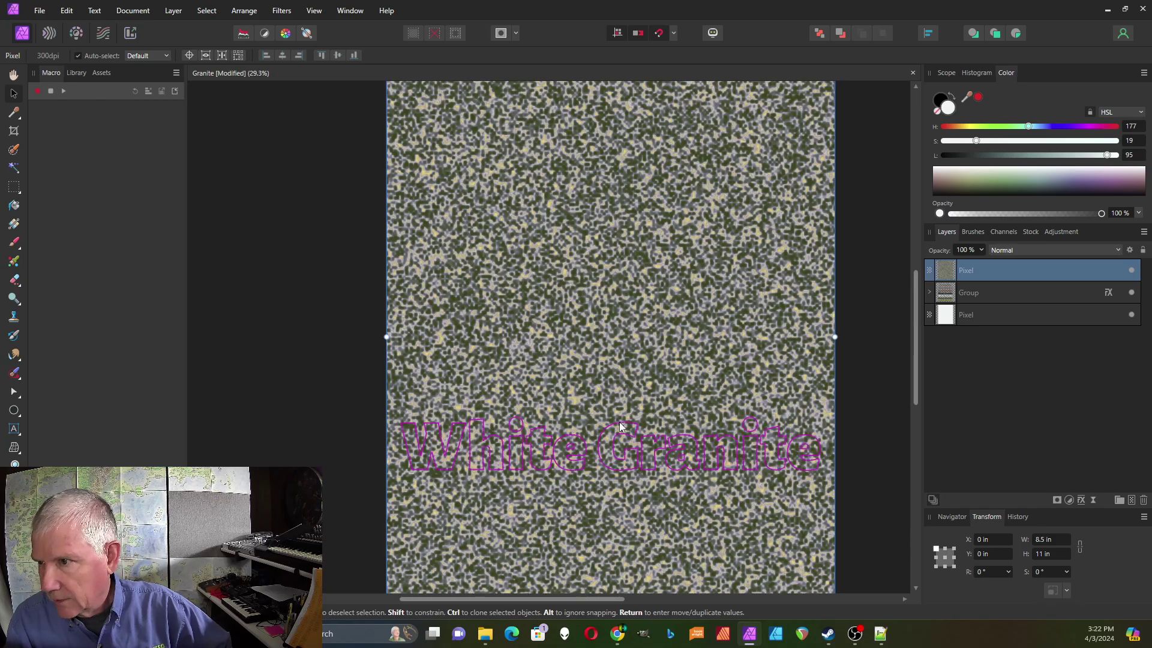
pyautogui.hotkey('ctrl', '0')
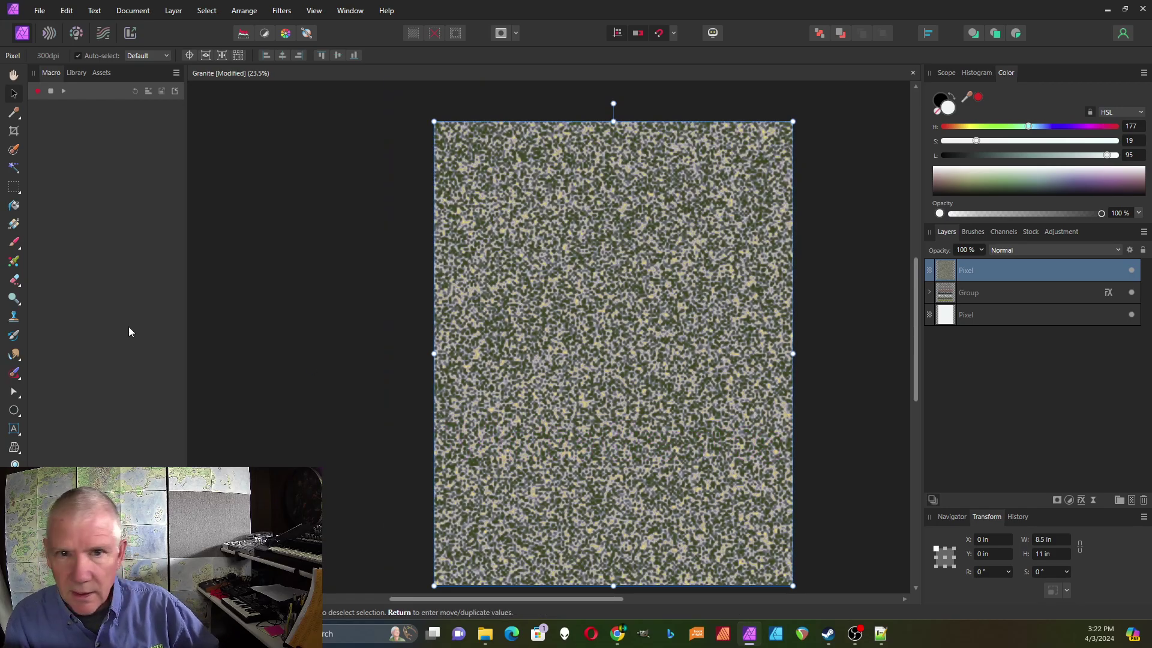
# Step: Add large artistic text reading 'Olive' near the top of the page
pyautogui.click(14, 429)
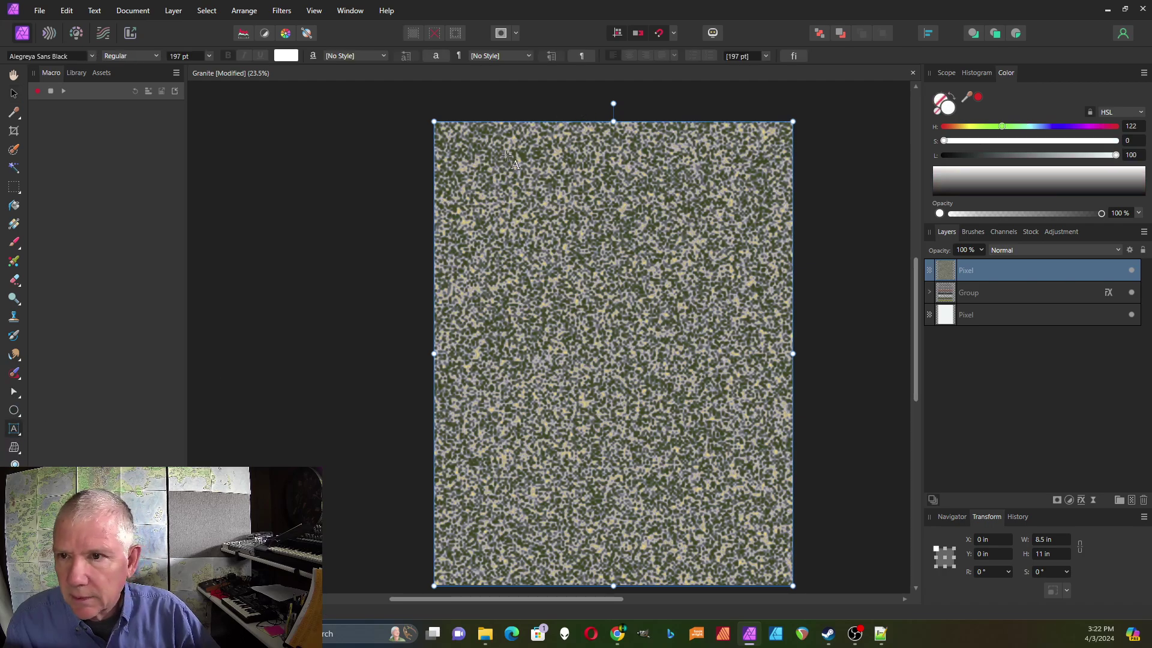
pyautogui.moveTo(484, 166); pyautogui.dragTo(600, 247)
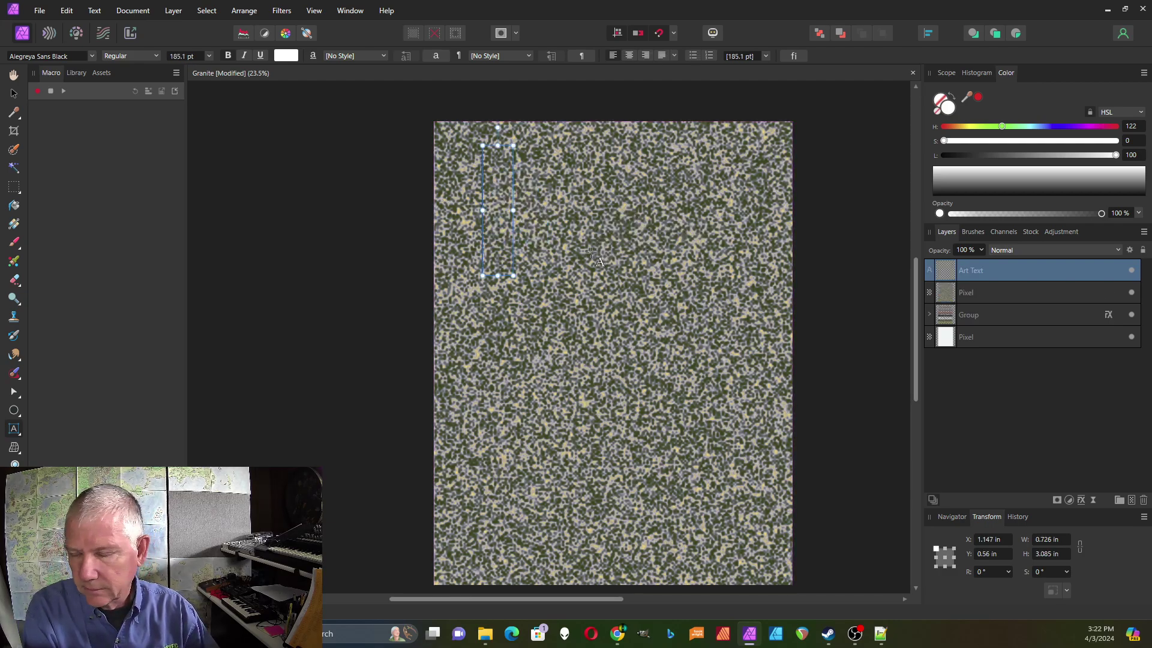
pyautogui.write('Olive')
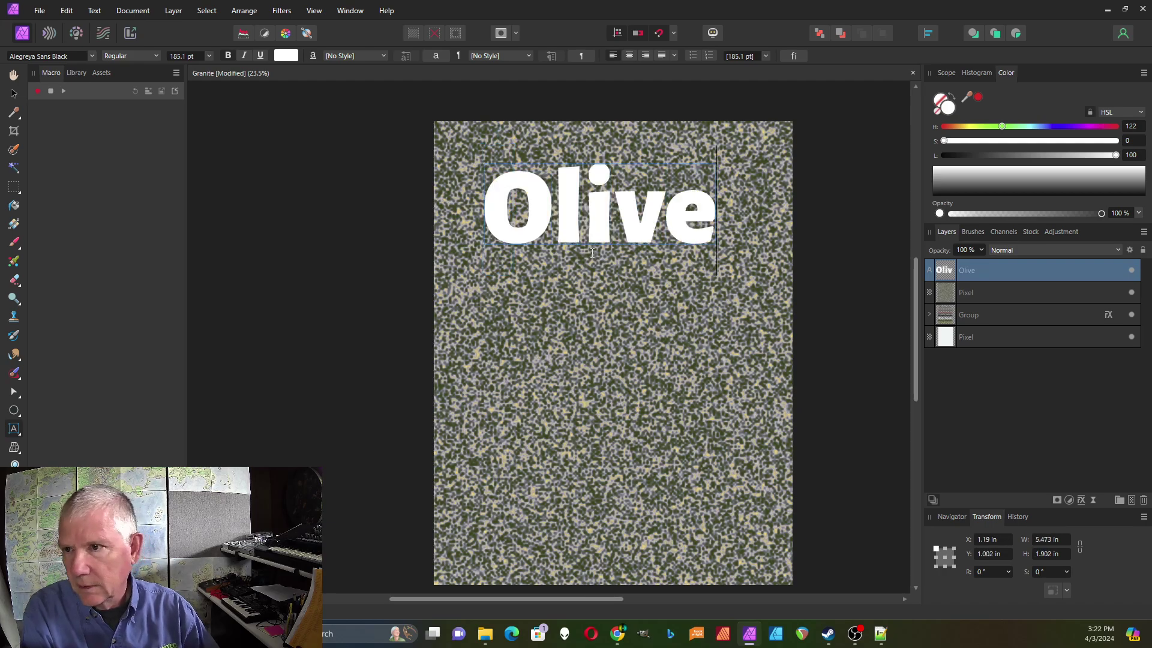
pyautogui.press('Escape')
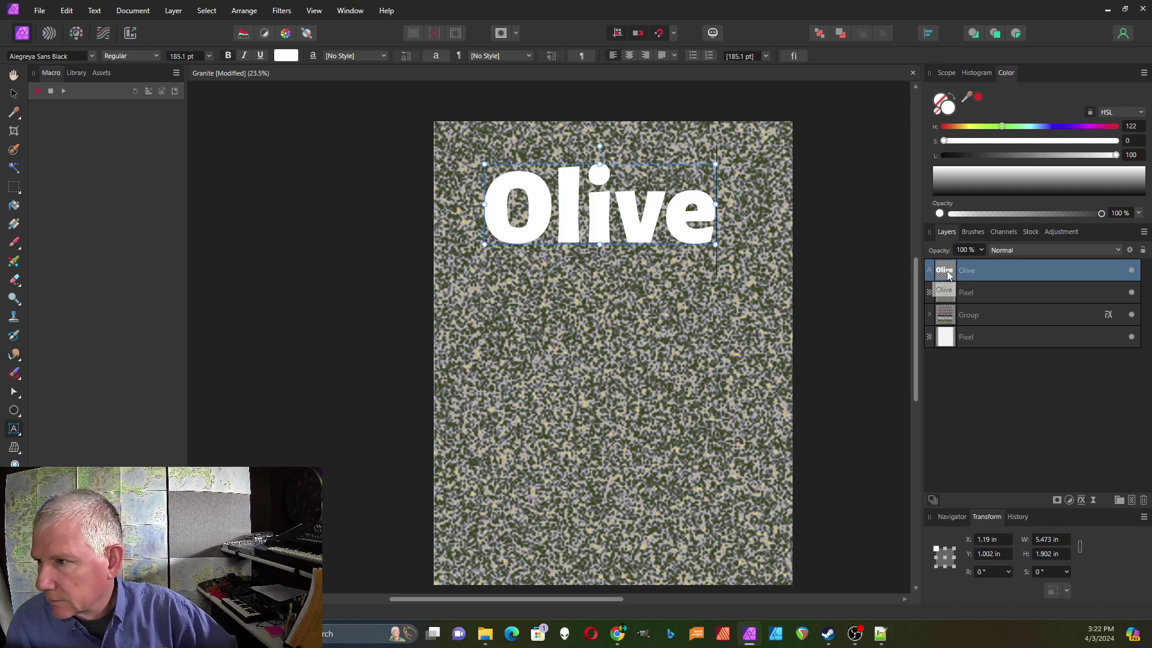
# Step: Mask the texture layer with the Olive text and hide the Group of granite samples
pyautogui.moveTo(946, 273); pyautogui.dragTo(945, 294)
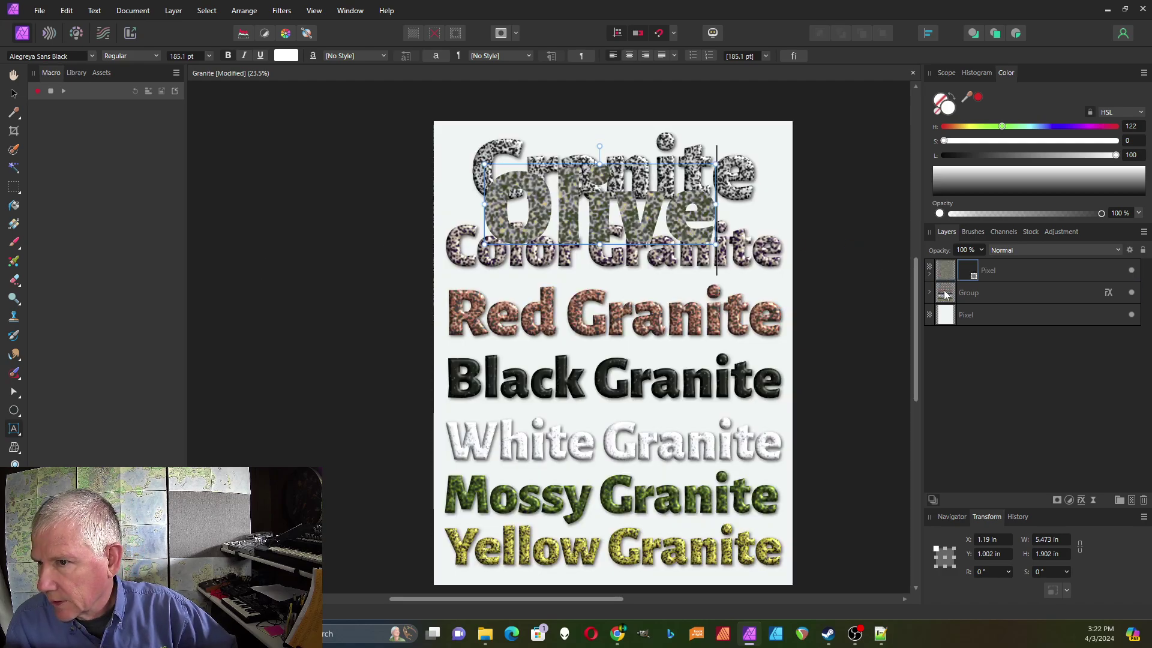
pyautogui.click(1131, 293)
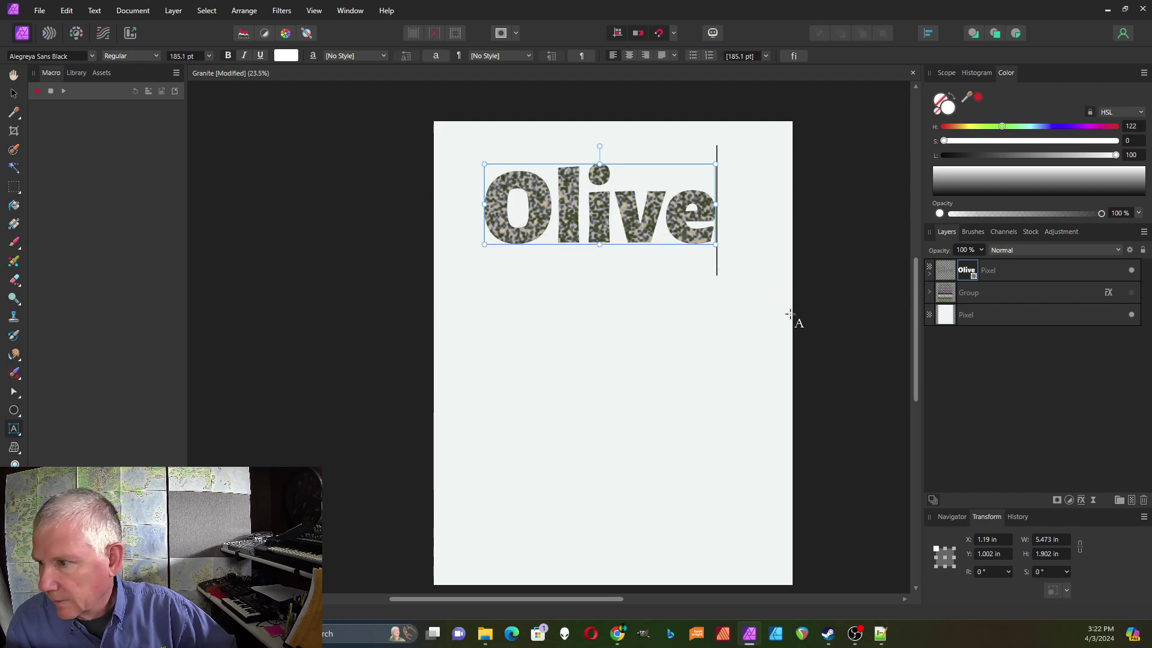
pyautogui.press('Escape')
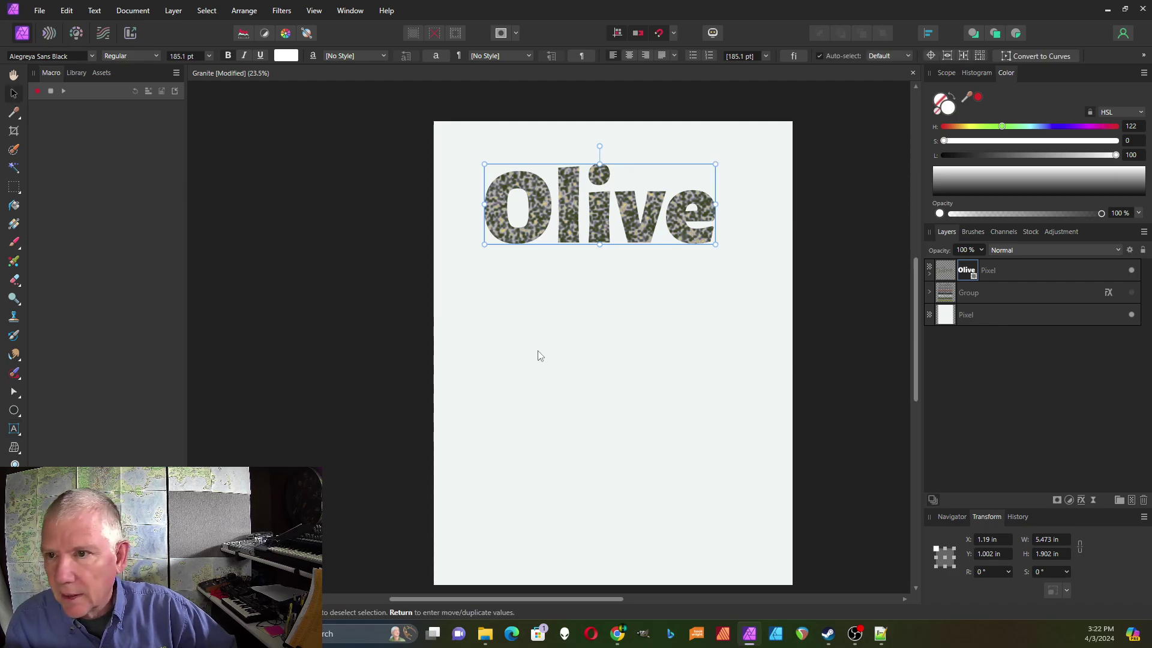
# Step: Add a roughly 20 px 3D effect to the selected layer in Layer Effects
pyautogui.click(1081, 499)
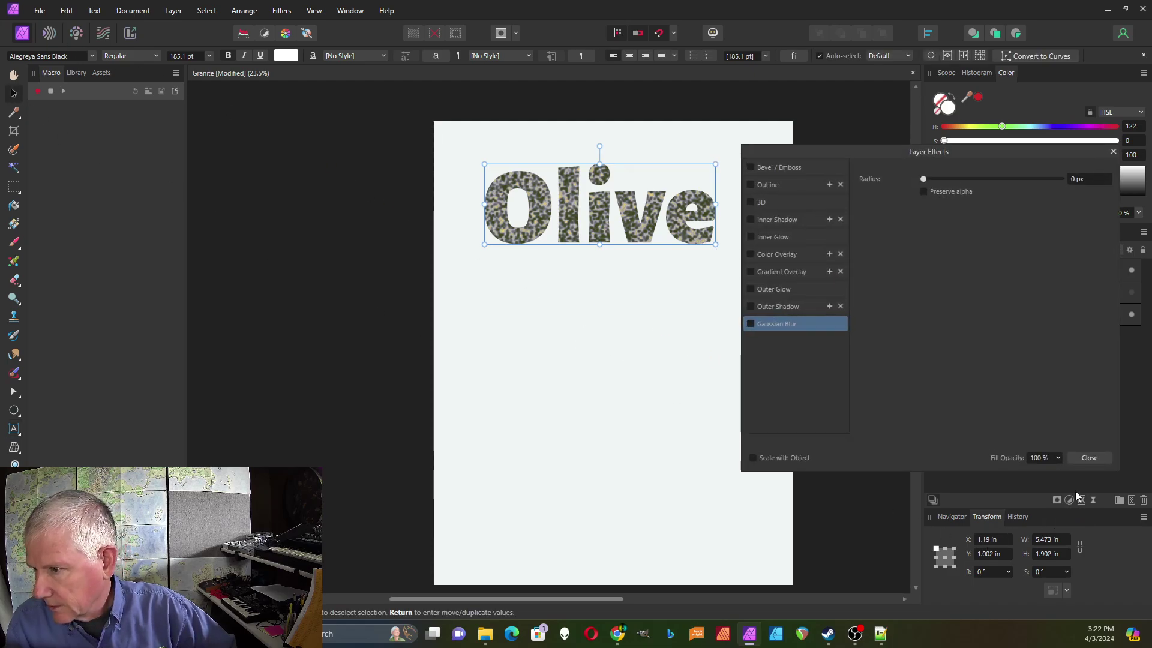
pyautogui.click(790, 204)
pyautogui.moveTo(962, 179); pyautogui.dragTo(990, 179)
pyautogui.click(1113, 151)
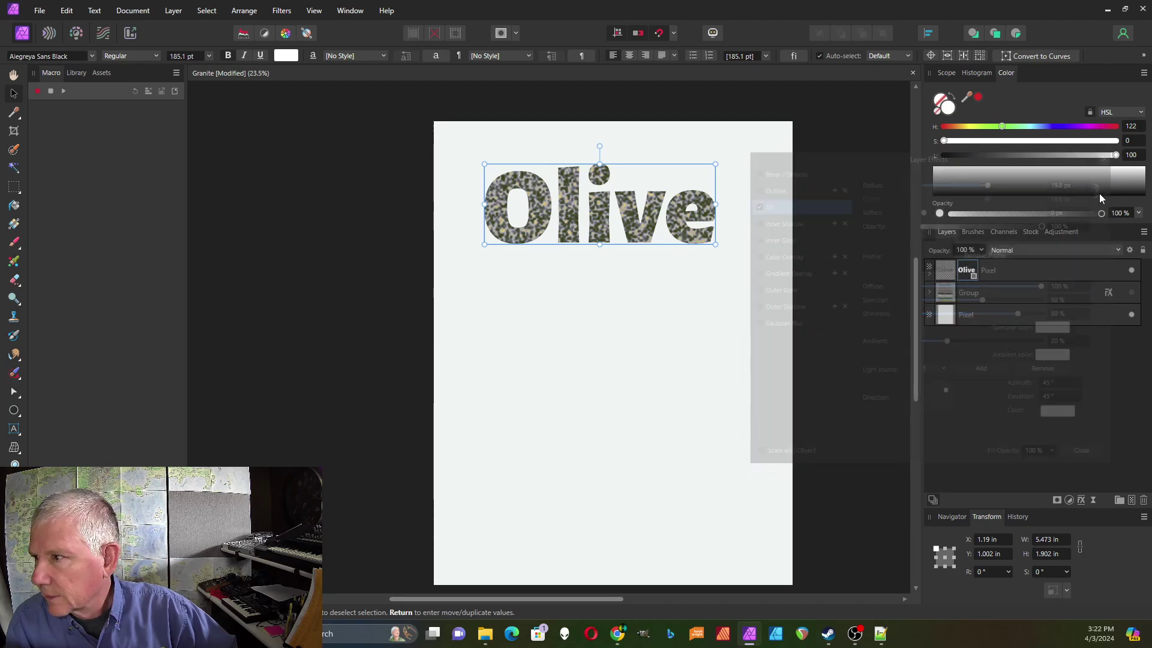
# Step: Give the masked Olive texture layer a 3D effect with 22.8 px radius
pyautogui.click(999, 269)
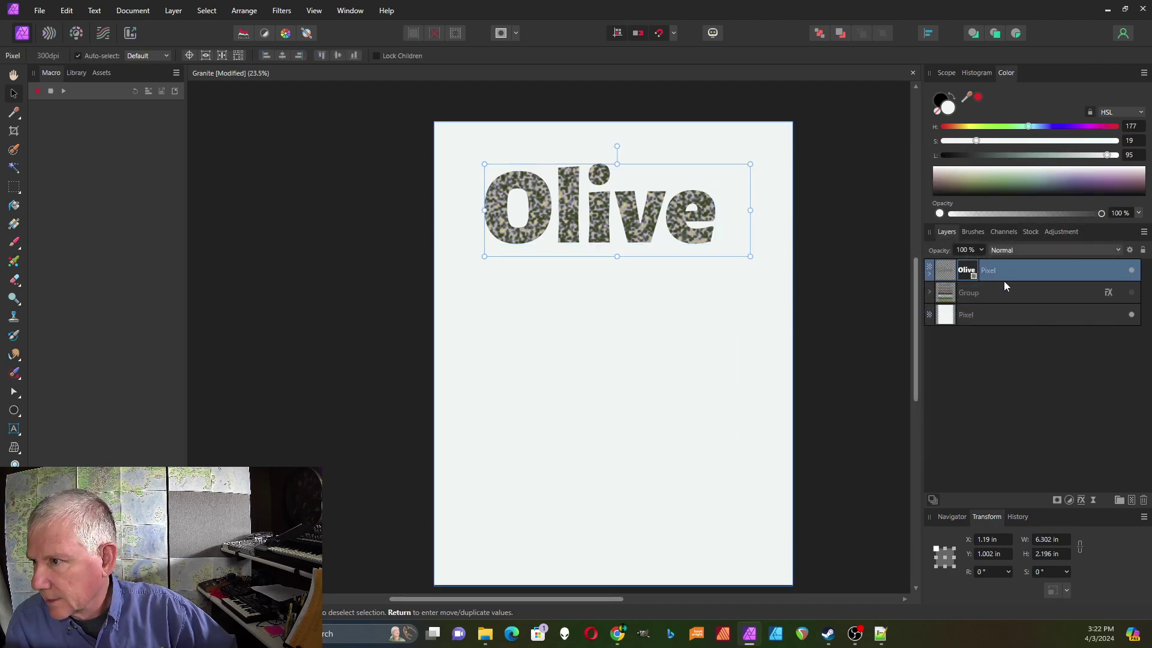
pyautogui.click(1080, 500)
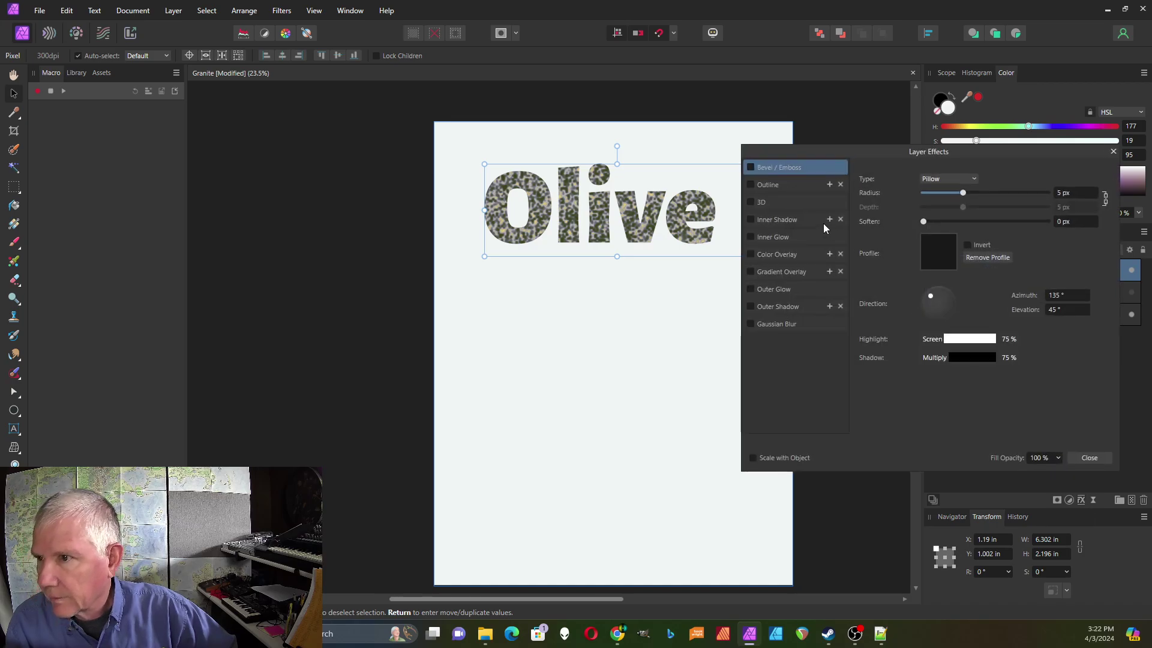
pyautogui.click(769, 205)
pyautogui.click(750, 202)
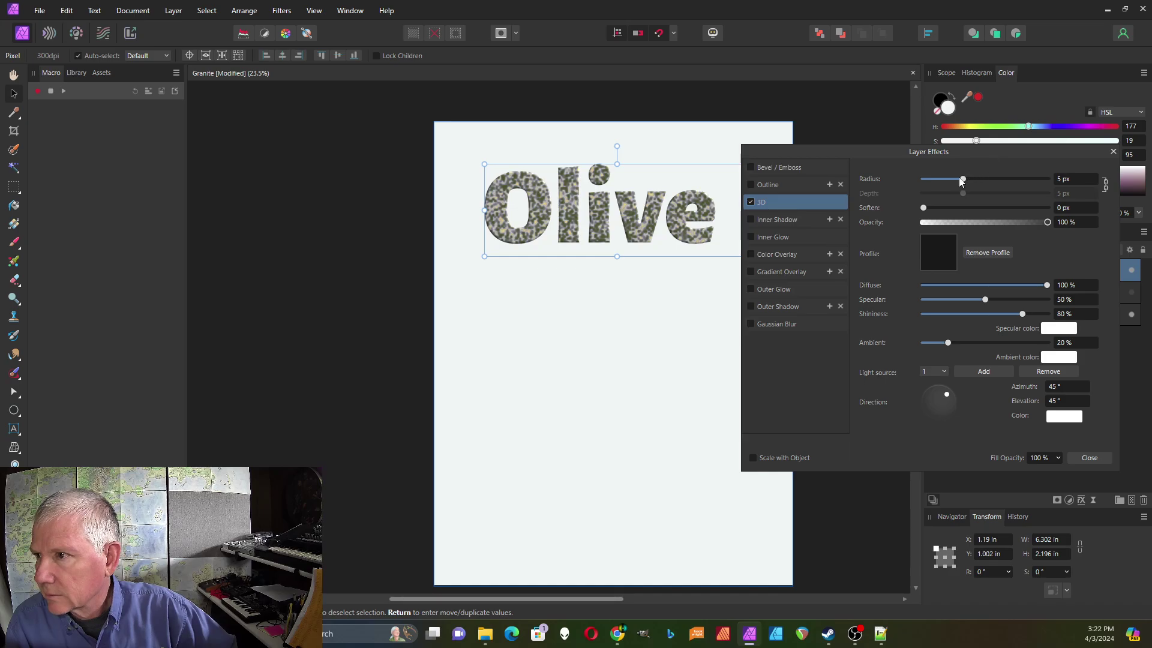
pyautogui.moveTo(963, 179); pyautogui.dragTo(996, 180)
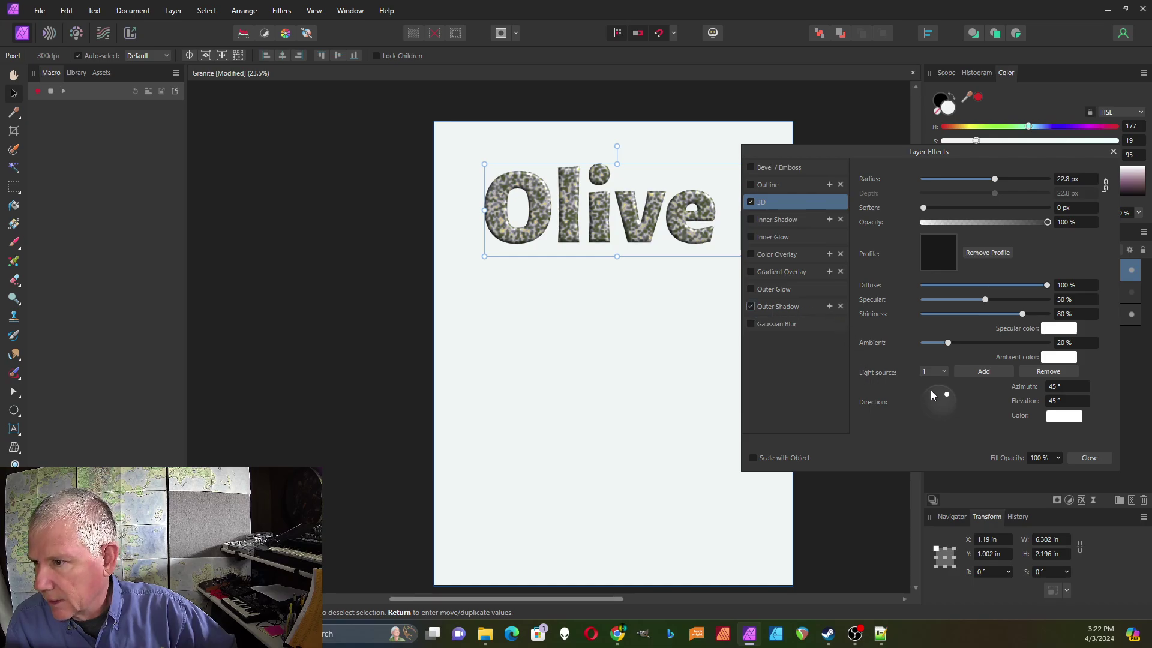
# Step: Add an Outer Shadow with 36 px radius and 21.1 px offset to the Olive layer
pyautogui.click(788, 309)
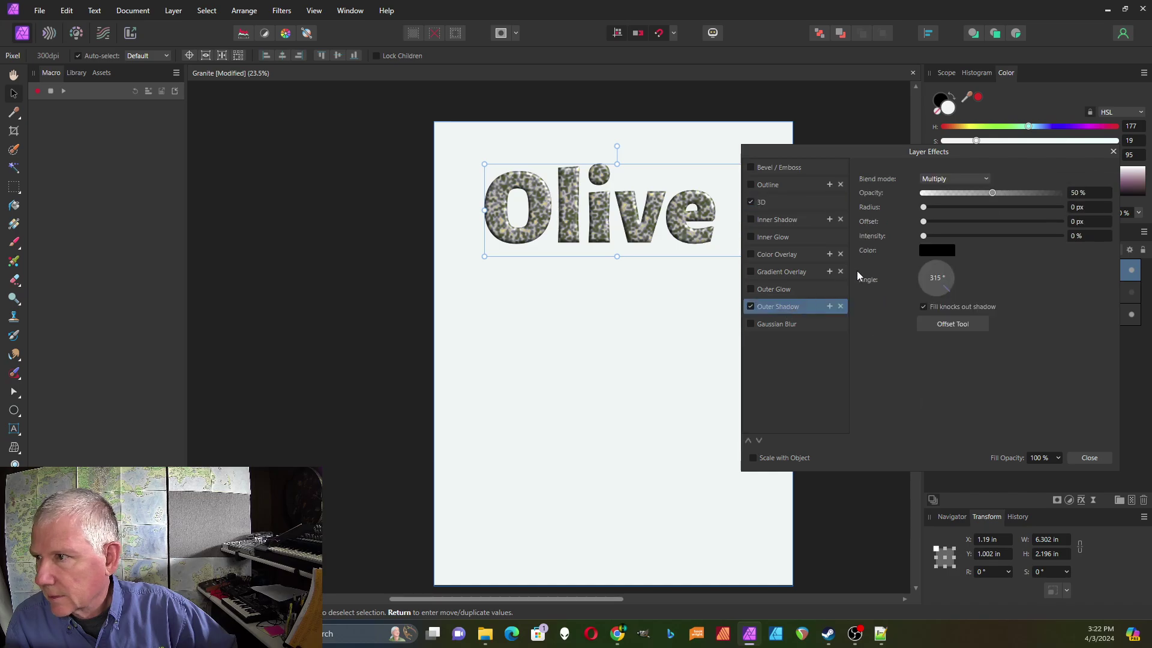
pyautogui.moveTo(923, 207); pyautogui.dragTo(1018, 213)
pyautogui.moveTo(923, 221); pyautogui.dragTo(1000, 221)
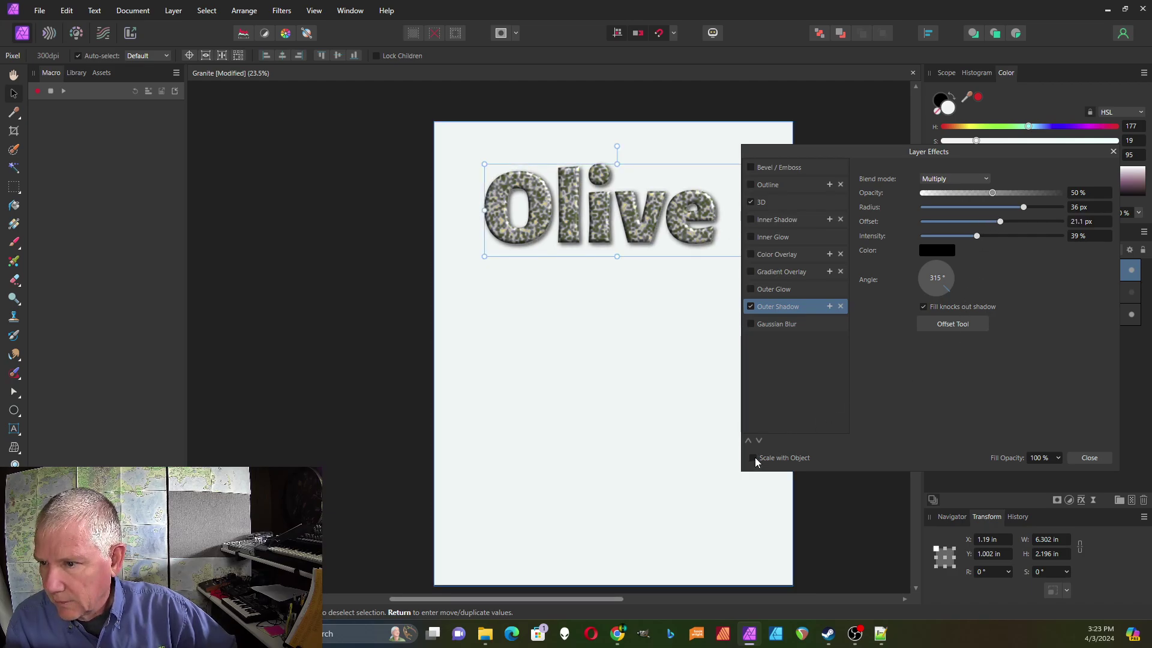
pyautogui.click(1075, 460)
# Step: Deselect the text, make the granite samples Group visible and hide the Olive layer
pyautogui.click(722, 445)
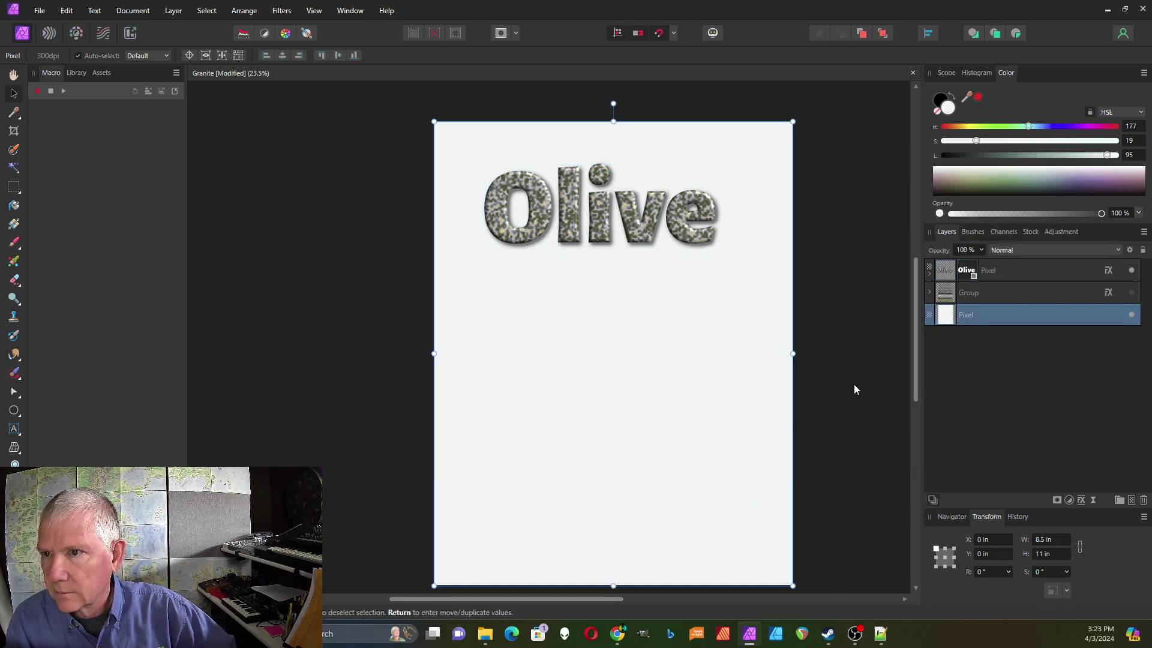
pyautogui.scroll(2, 595, 183)
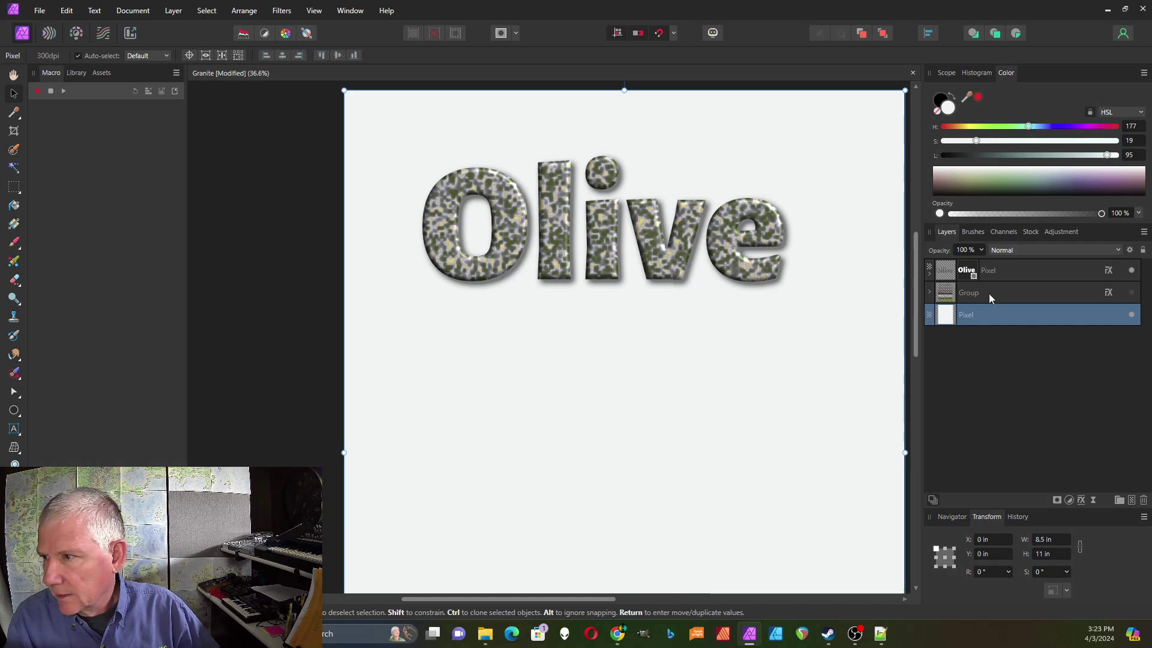
pyautogui.click(1131, 292)
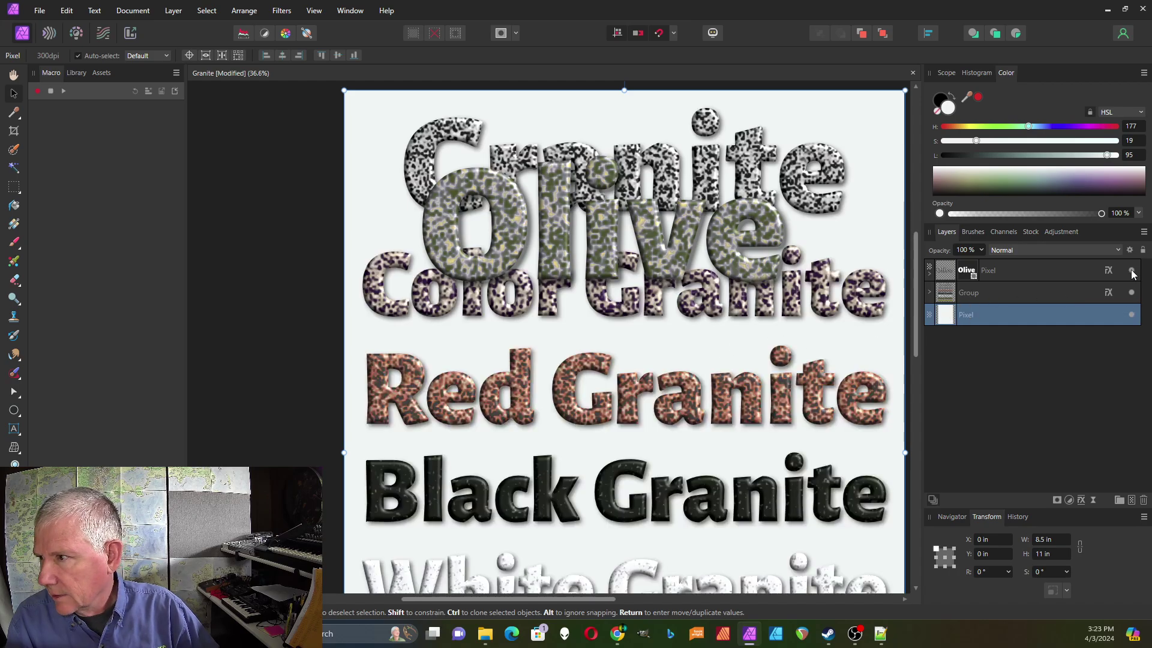
pyautogui.click(1131, 270)
# Step: Scroll through the Red, Black, White, Mossy and Yellow Granite samples
pyautogui.scroll(-4, 727, 443)
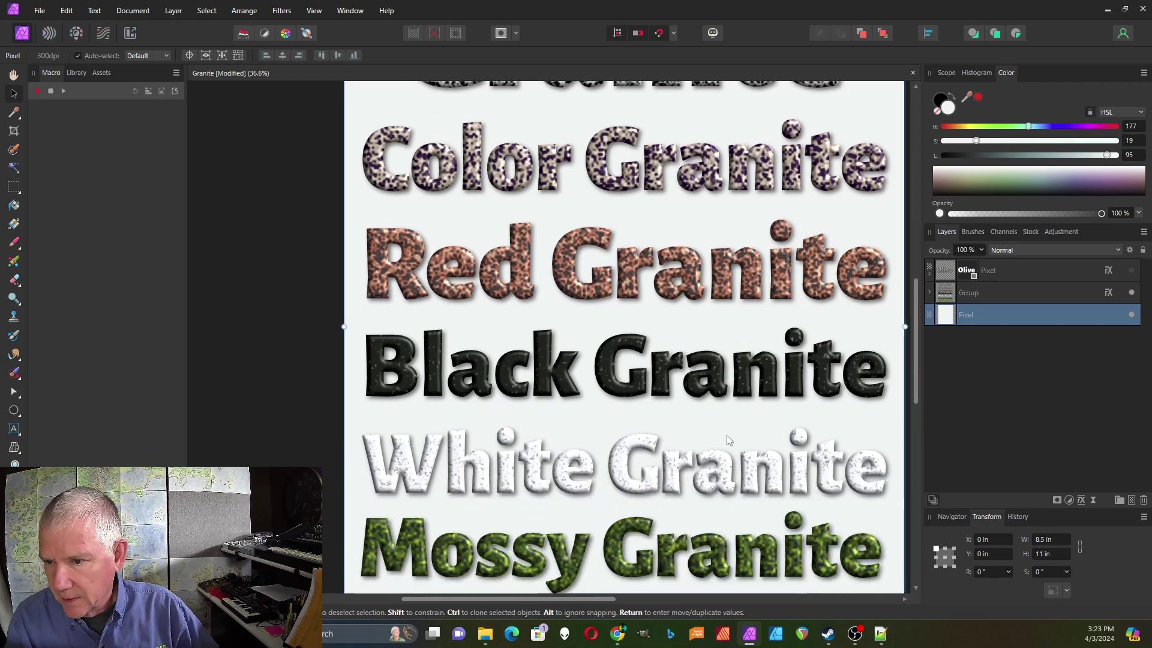
pyautogui.scroll(3, 728, 440)
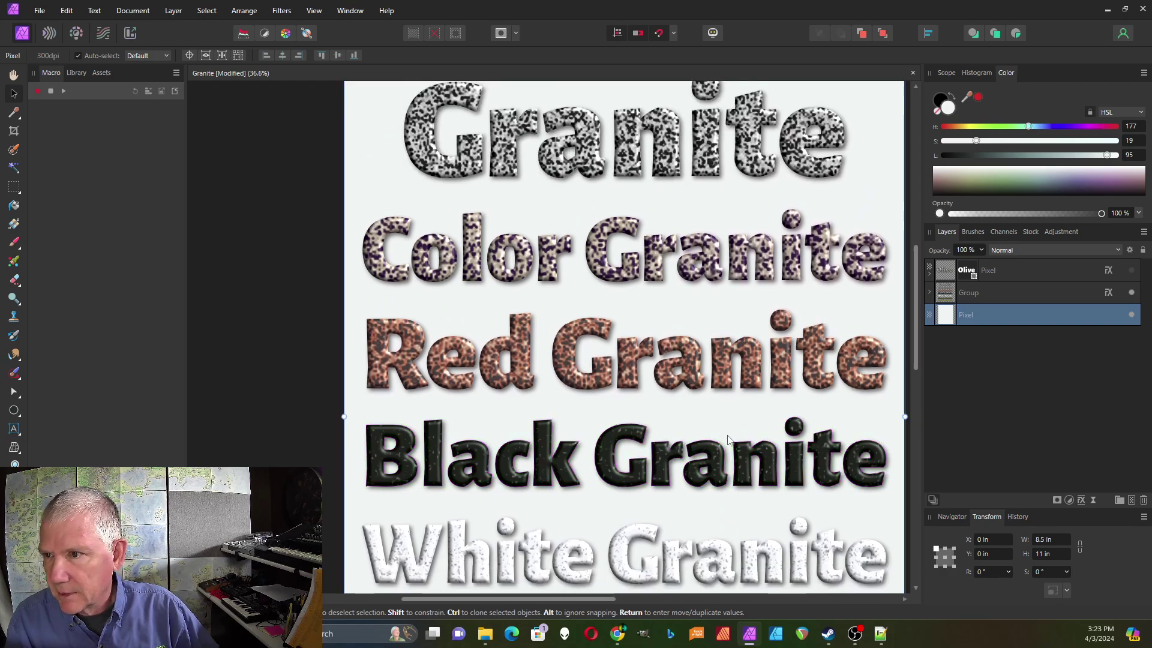
pyautogui.scroll(-2, 648, 297)
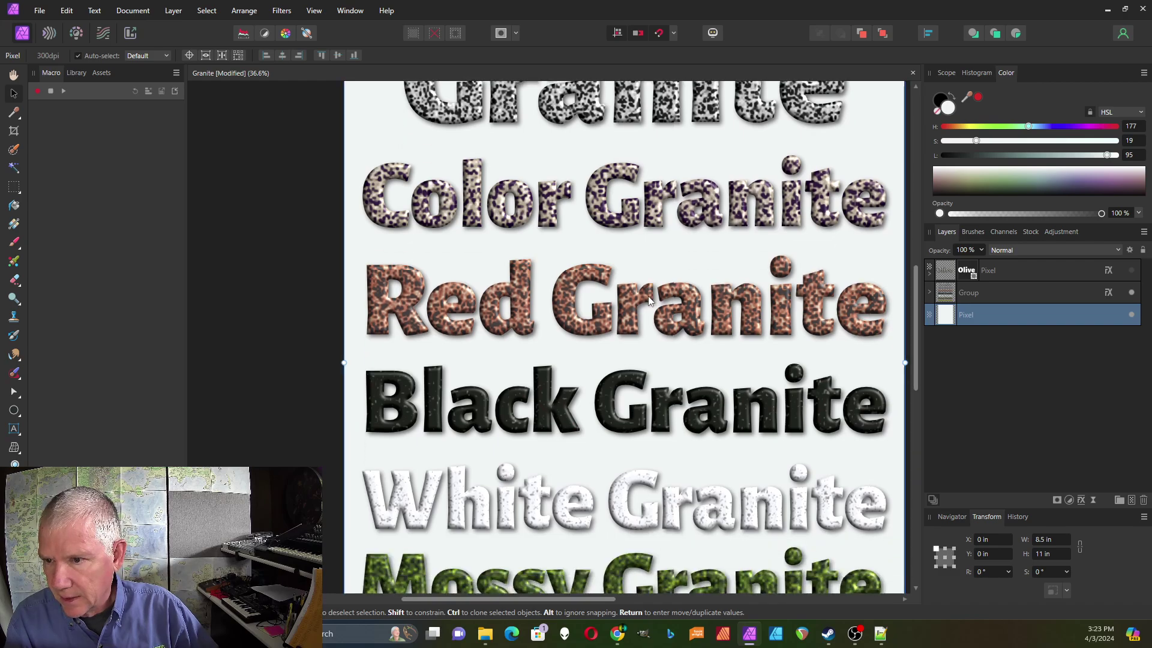
pyautogui.scroll(-1, 675, 320)
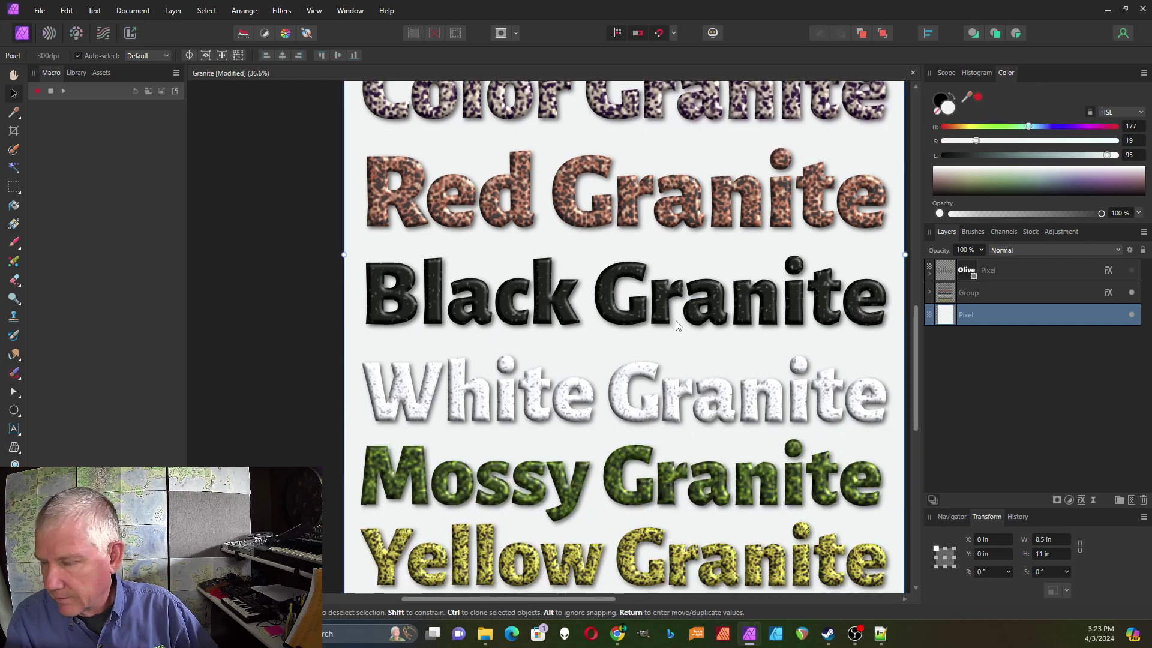